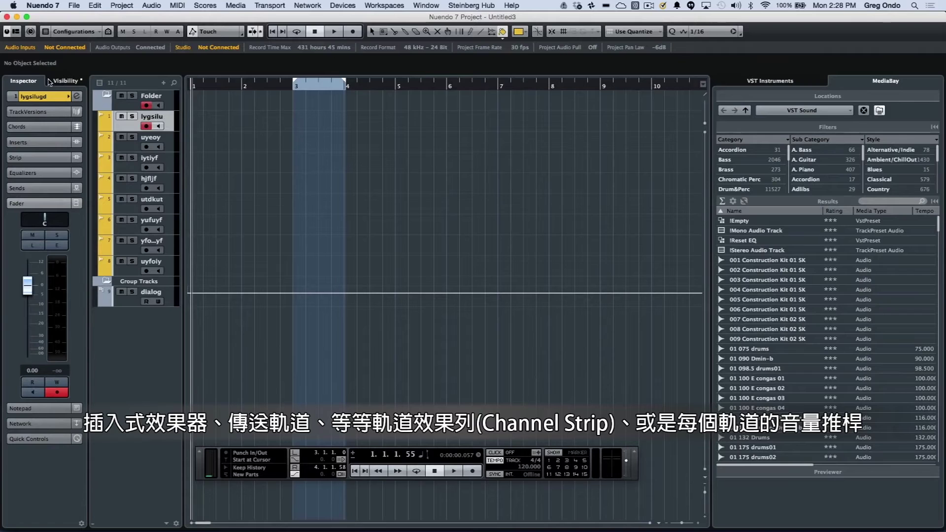
Route the outputs of all eight audio tracks to the dialog bus together, and check the routing on the first four tracks.
{"action": "left_click", "coordinate": [42, 97]}
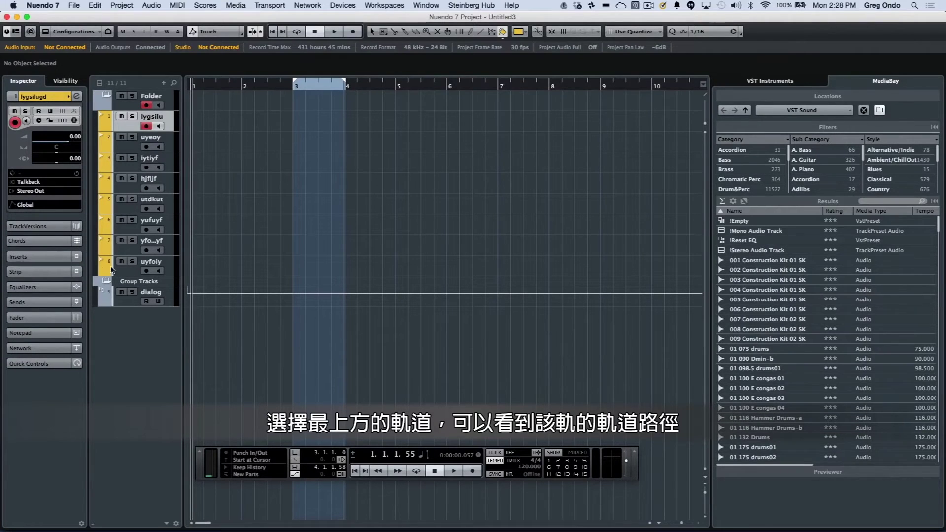
{"action": "left_click", "coordinate": [132, 273], "text": "shift"}
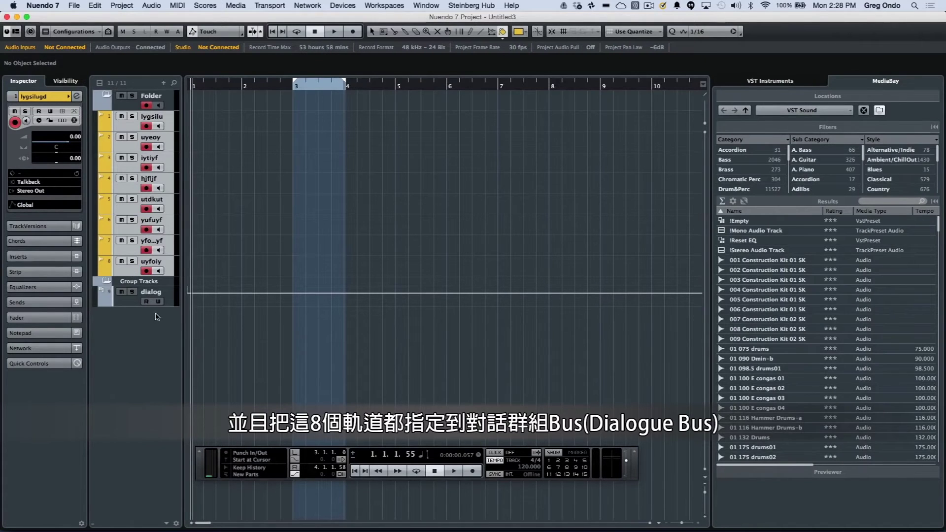
{"action": "left_click", "coordinate": [44, 191], "text": "alt+shift"}
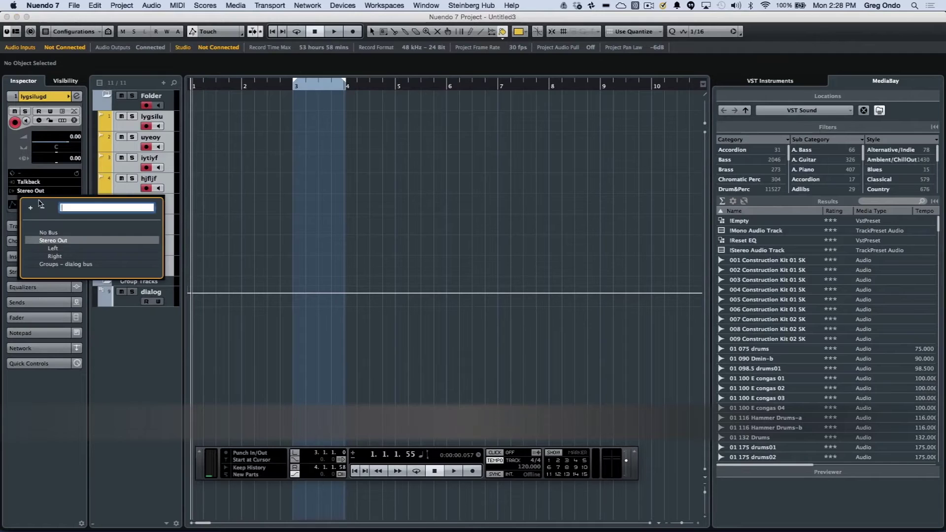
{"action": "left_click", "coordinate": [79, 265]}
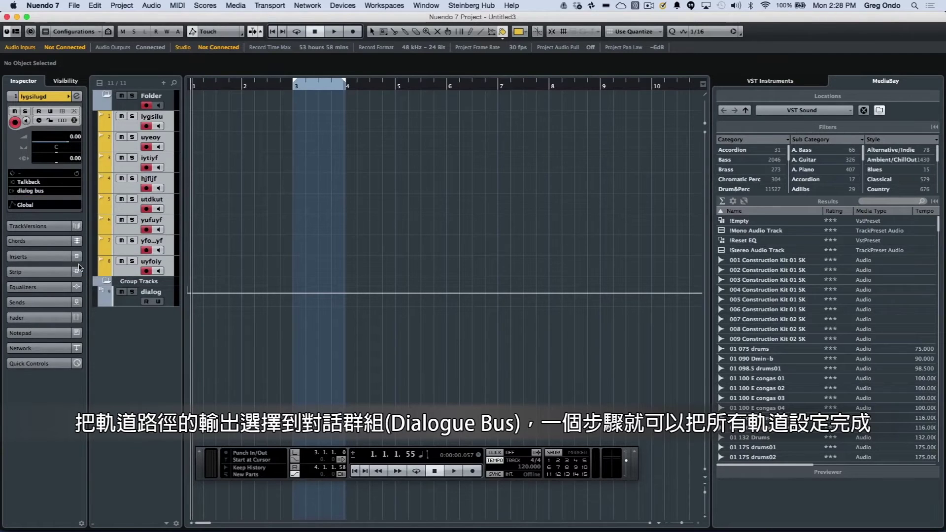
{"action": "left_click", "coordinate": [132, 129]}
{"action": "left_click", "coordinate": [130, 150]}
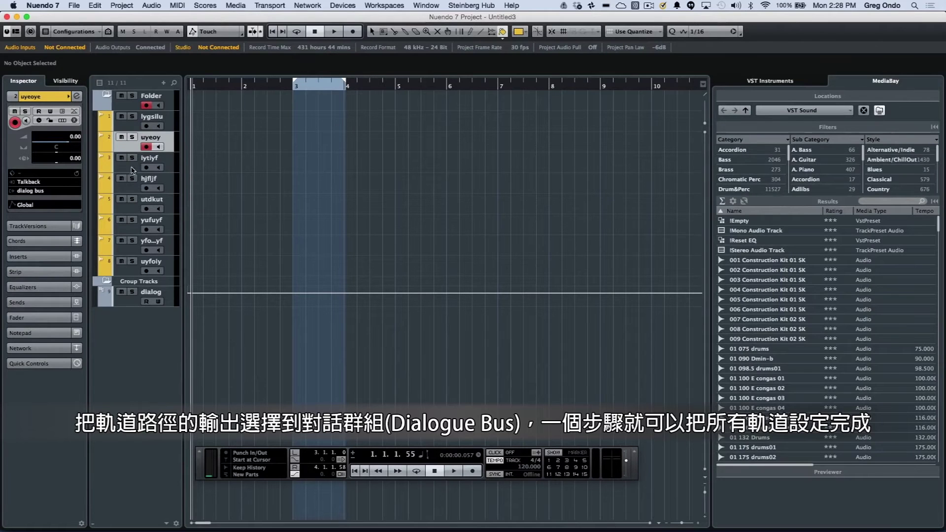
{"action": "left_click", "coordinate": [131, 170]}
{"action": "left_click", "coordinate": [132, 190]}
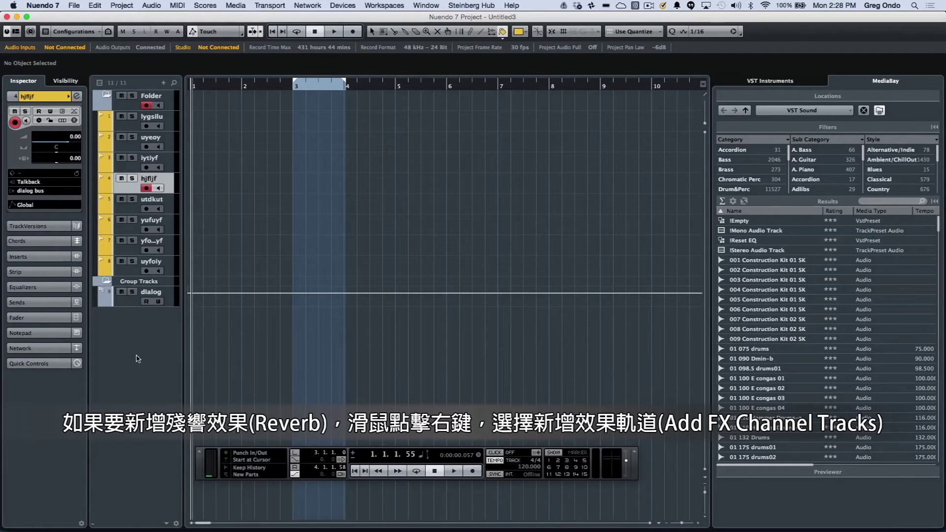
Add a stereo FX channel track with the REVerence reverb as its effect, and close the plug-in window.
{"action": "right_click", "coordinate": [137, 337]}
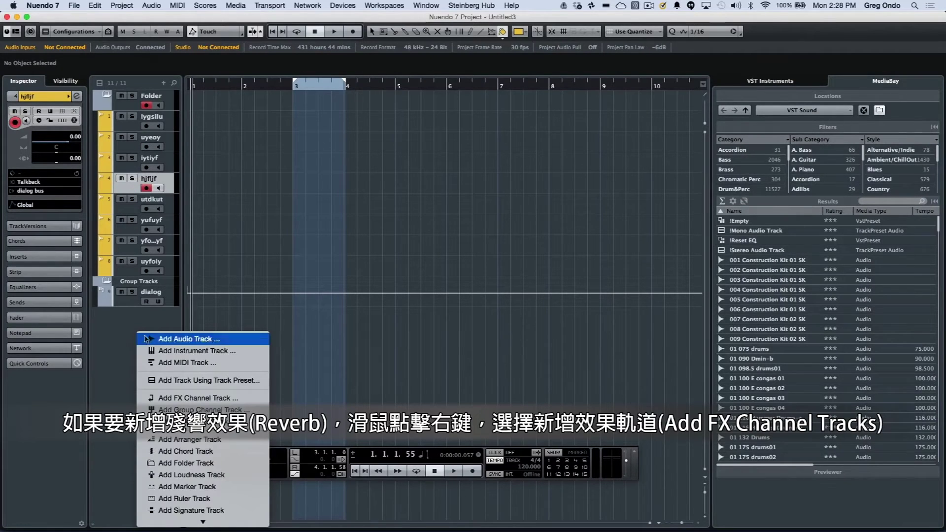
{"action": "left_click", "coordinate": [159, 397]}
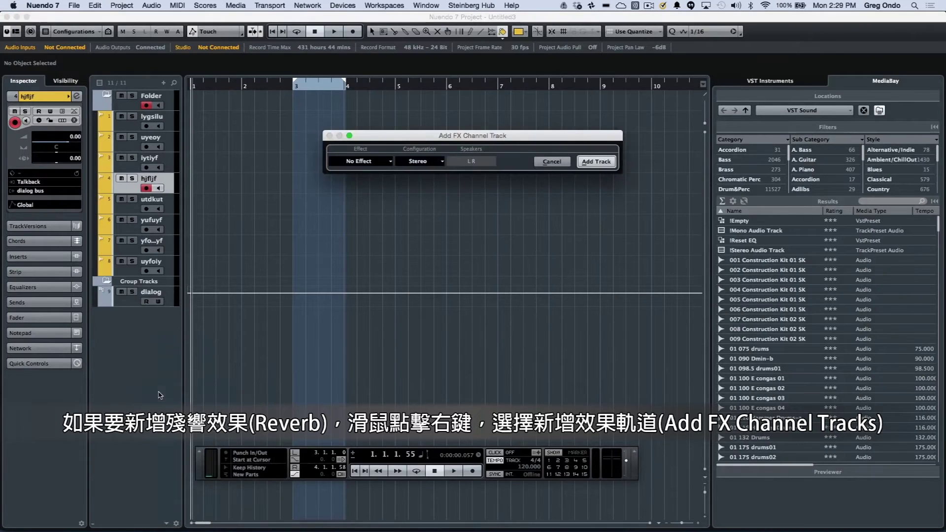
{"action": "left_click", "coordinate": [367, 162]}
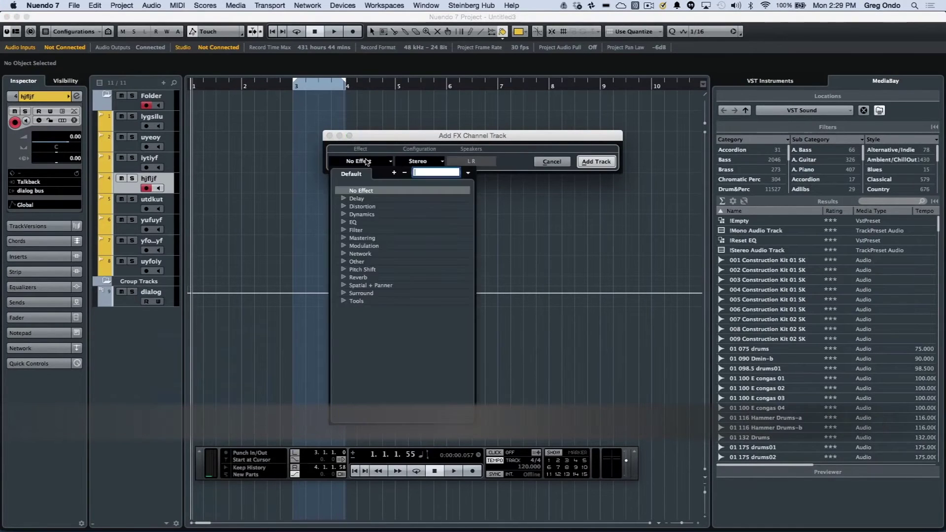
{"action": "left_click", "coordinate": [344, 278]}
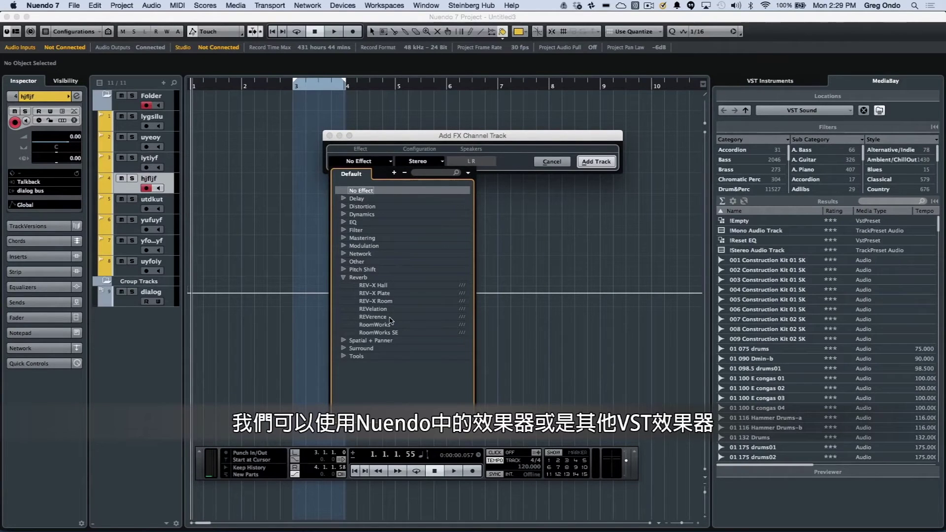
{"action": "left_click", "coordinate": [373, 317]}
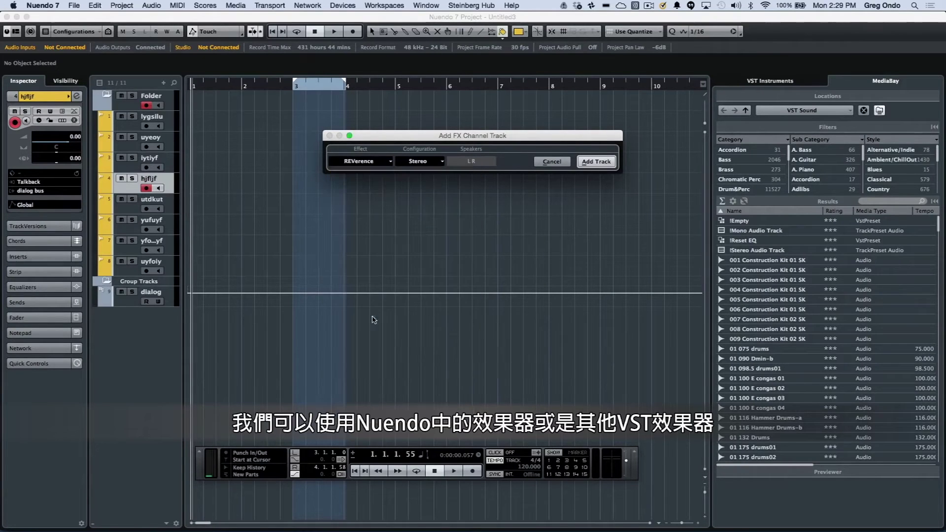
{"action": "left_click", "coordinate": [589, 162]}
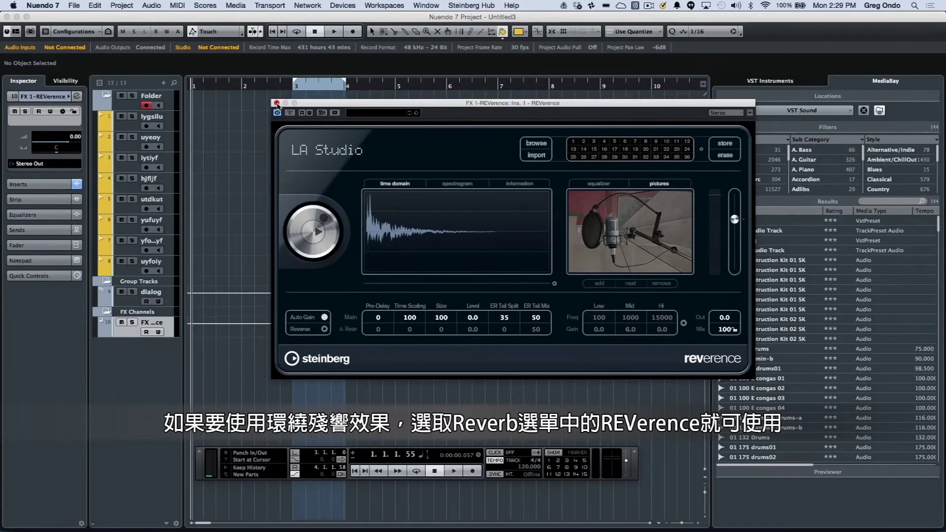
{"action": "left_click", "coordinate": [276, 103]}
Add a send from audio track 7 to FX 1-REVerence and set its send level to -10.1.
{"action": "left_click", "coordinate": [126, 252]}
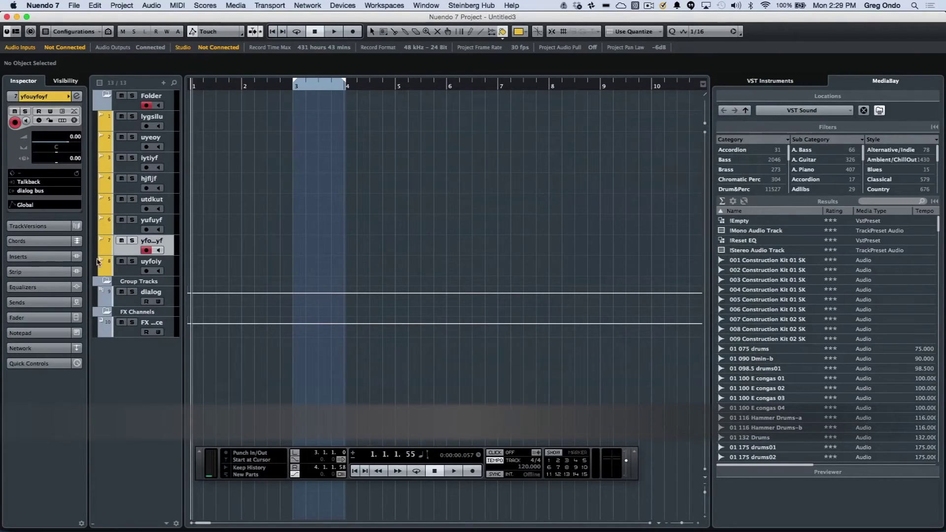
{"action": "left_click", "coordinate": [20, 302]}
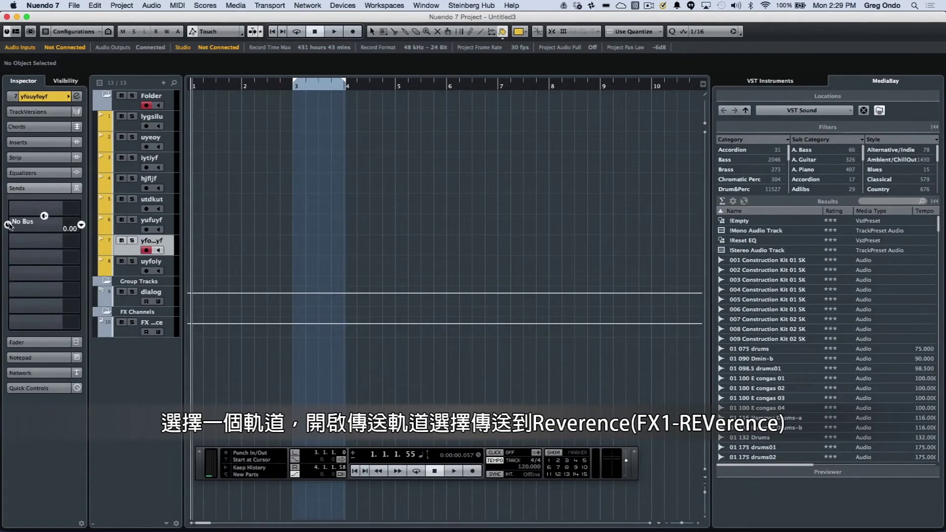
{"action": "left_click", "coordinate": [82, 210]}
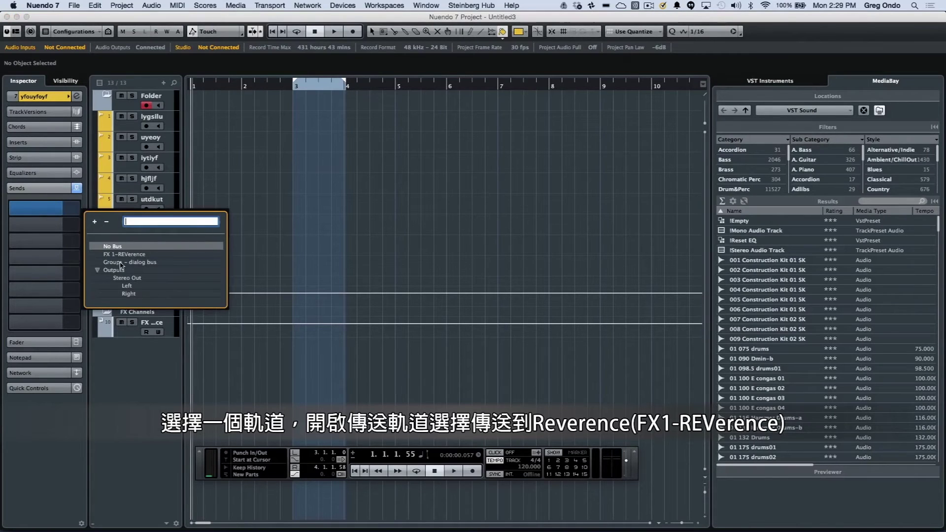
{"action": "left_click", "coordinate": [134, 255]}
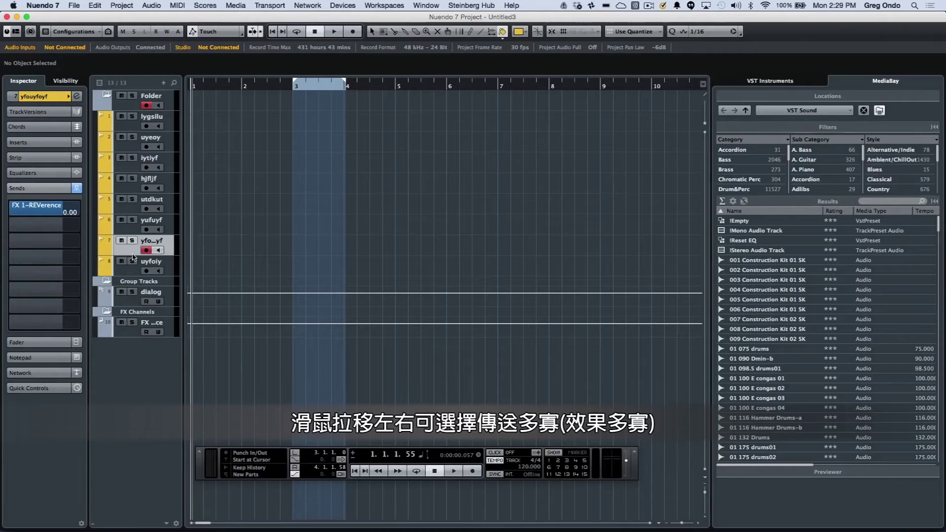
{"action": "mouse_move", "coordinate": [29, 209]}
{"action": "left_mouse_down"}
{"action": "mouse_move", "coordinate": [69, 209]}
{"action": "mouse_move", "coordinate": [17, 209]}
{"action": "mouse_move", "coordinate": [55, 208]}
{"action": "mouse_move", "coordinate": [40, 211]}
{"action": "left_mouse_up"}
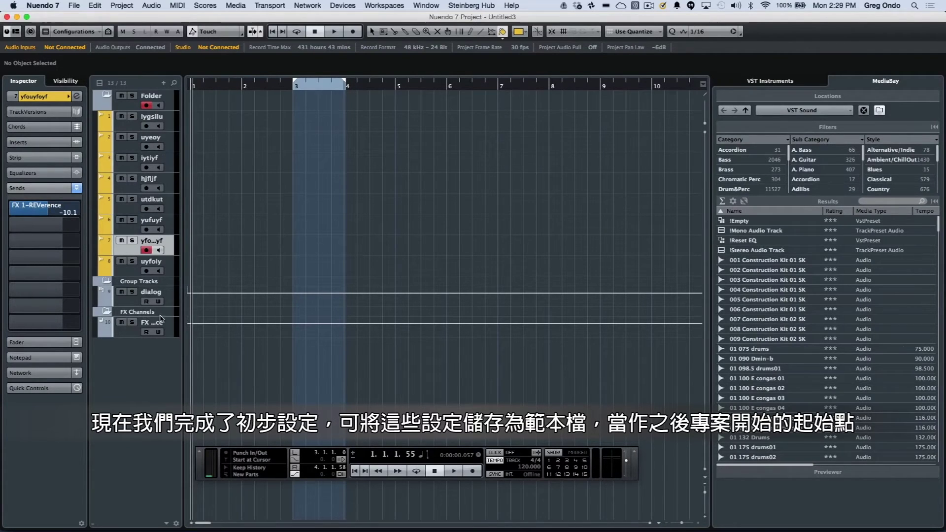
Save the current project setup as a template named "Studio Start".
{"action": "left_click", "coordinate": [76, 6]}
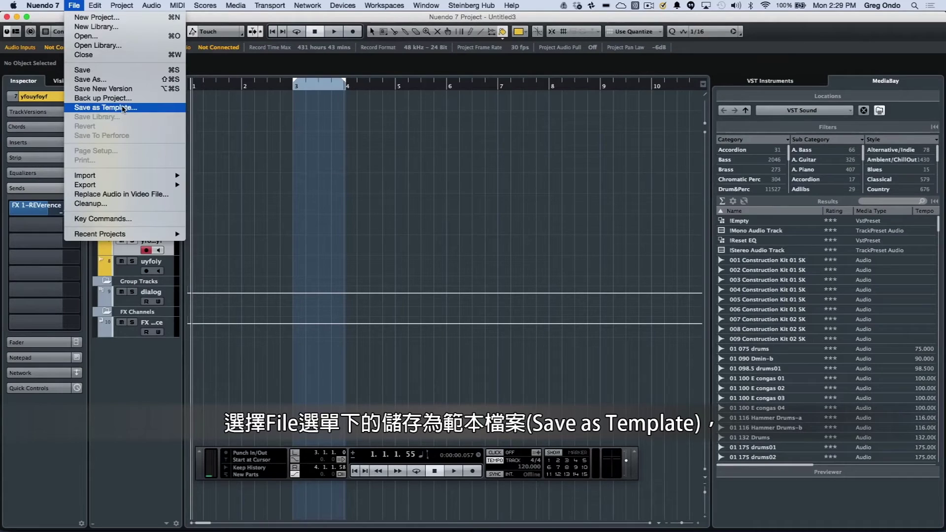
{"action": "left_click", "coordinate": [123, 108]}
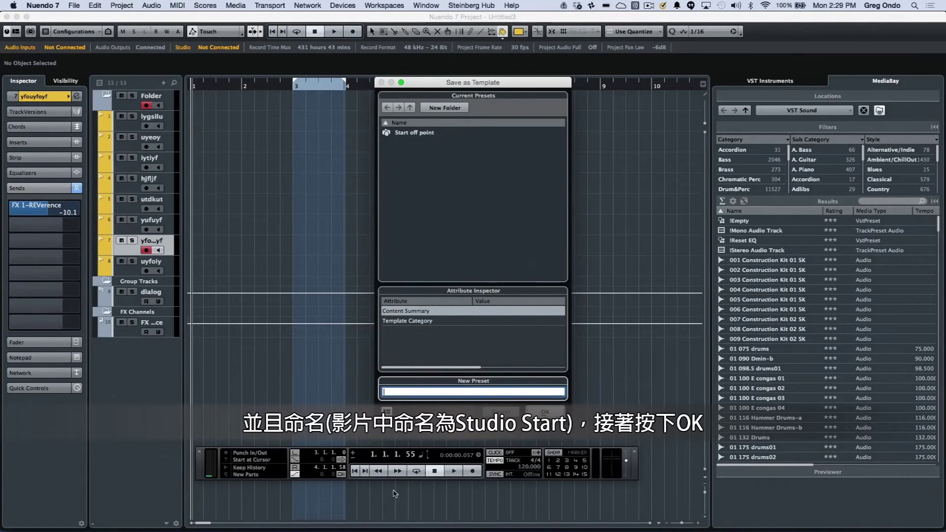
{"action": "type", "text": "Studio Start"}
{"action": "key", "text": "Return"}
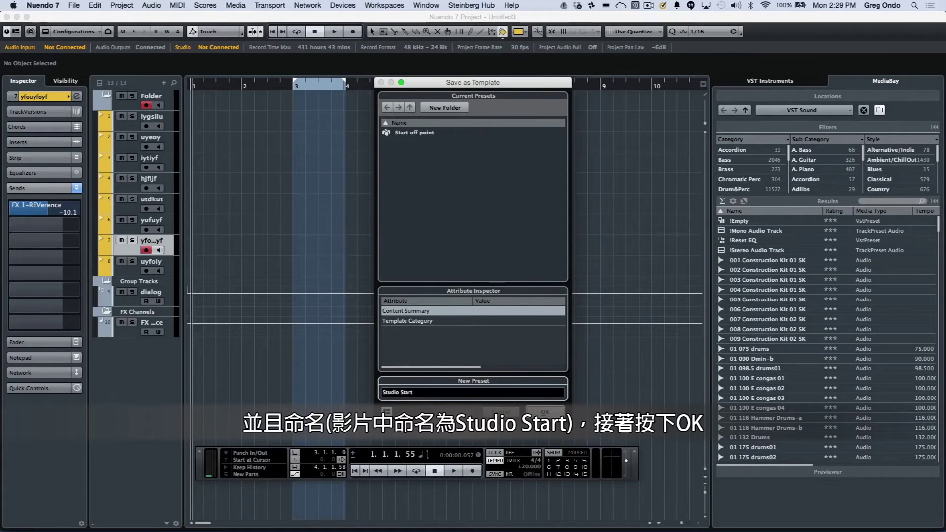
{"action": "left_click", "coordinate": [545, 412]}
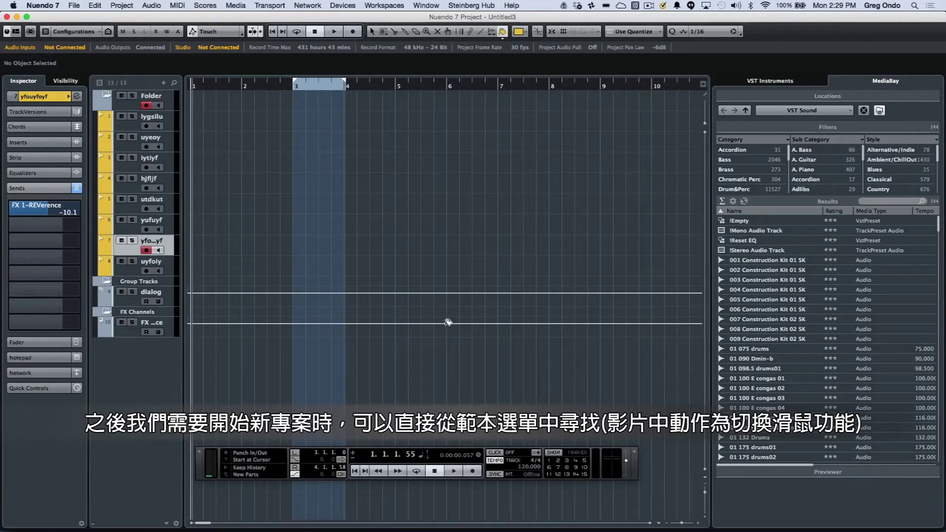
Switch the editing tool to Object Selection.
{"action": "right_click", "coordinate": [432, 231]}
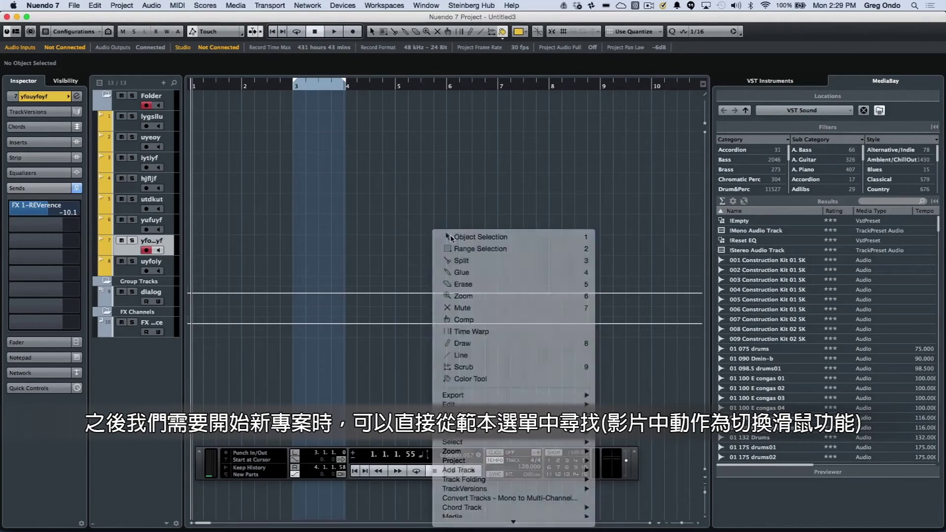
{"action": "left_click", "coordinate": [452, 238]}
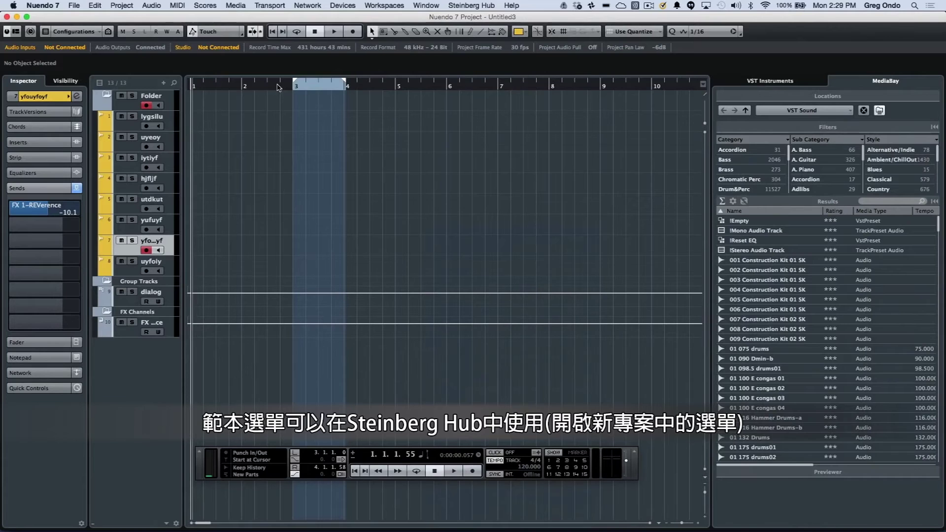
View the project templates offered for a new project in the Steinberg Hub, and leave it without creating one.
{"action": "left_click", "coordinate": [72, 5]}
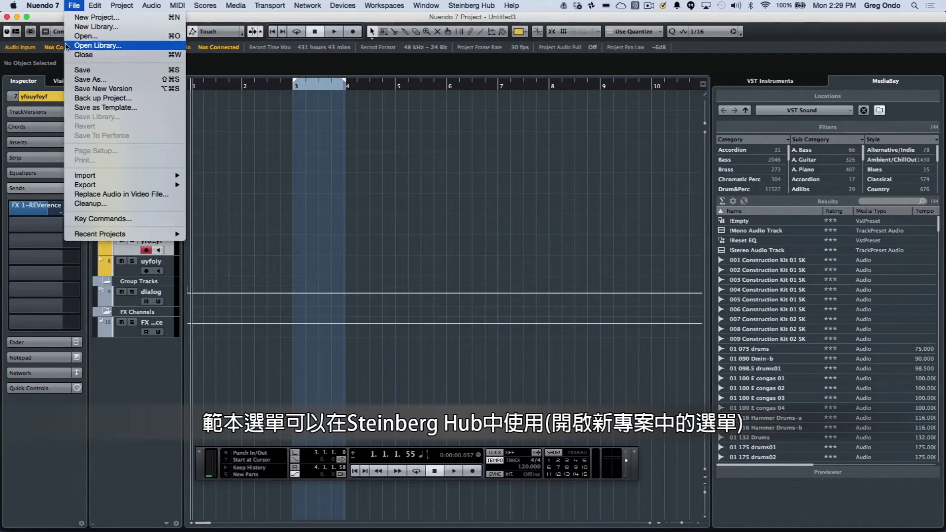
{"action": "left_click", "coordinate": [75, 18]}
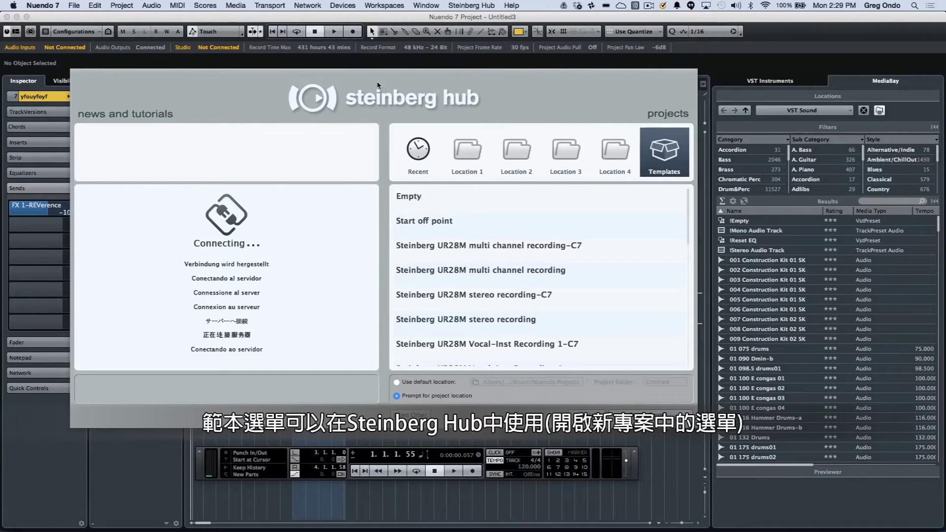
{"action": "left_click", "coordinate": [586, 417]}
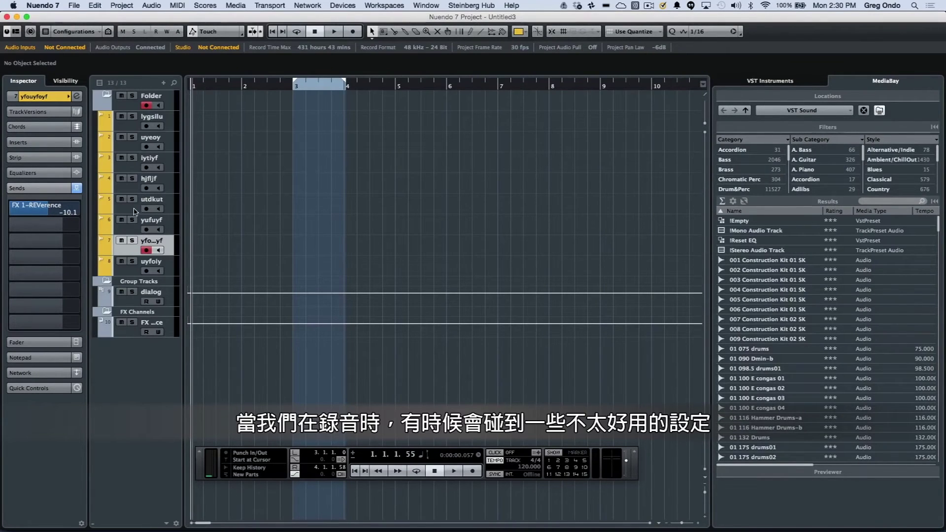
Select several audio tracks one after another to examine how track selection affects record enable.
{"action": "left_click", "coordinate": [131, 170]}
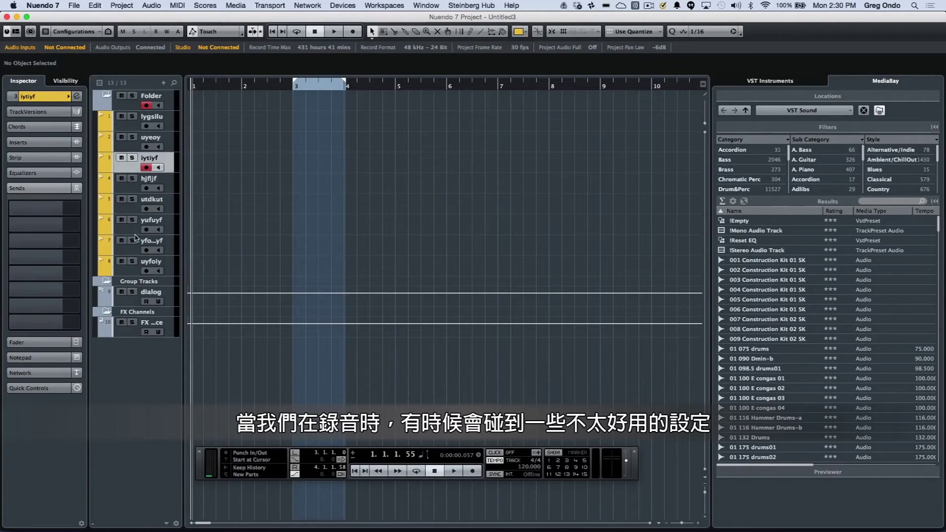
{"action": "left_click", "coordinate": [137, 238]}
{"action": "left_click", "coordinate": [135, 169]}
{"action": "left_click", "coordinate": [136, 145]}
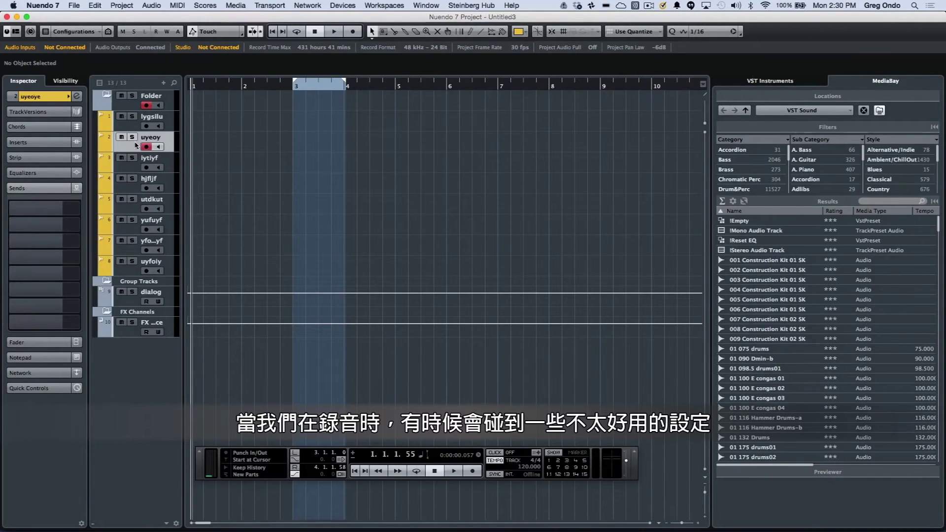
{"action": "left_click", "coordinate": [131, 253]}
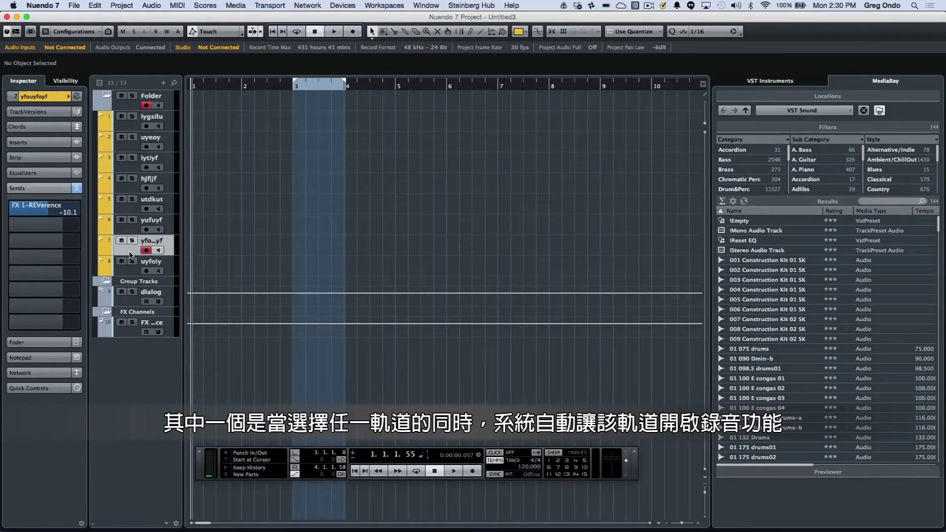
{"action": "left_click", "coordinate": [133, 208]}
{"action": "left_click", "coordinate": [134, 186]}
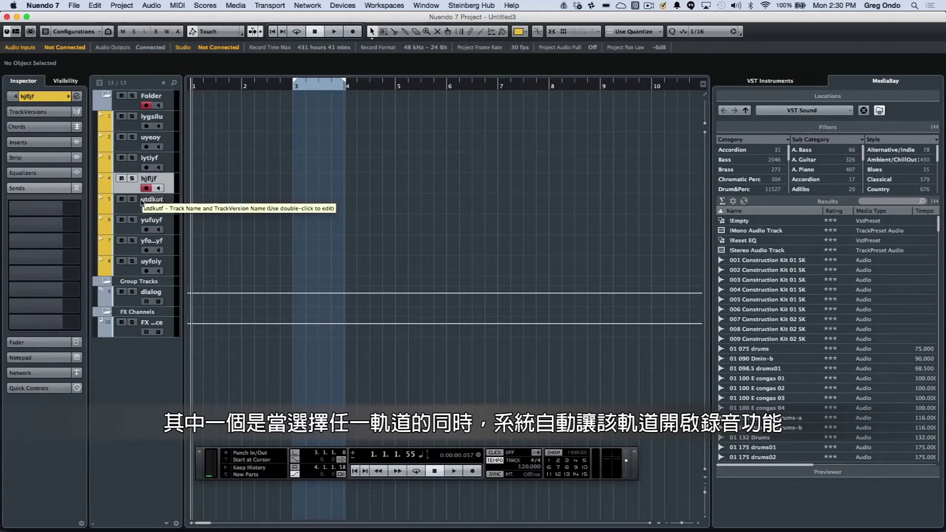
{"action": "left_click", "coordinate": [127, 212]}
{"action": "left_click", "coordinate": [133, 232]}
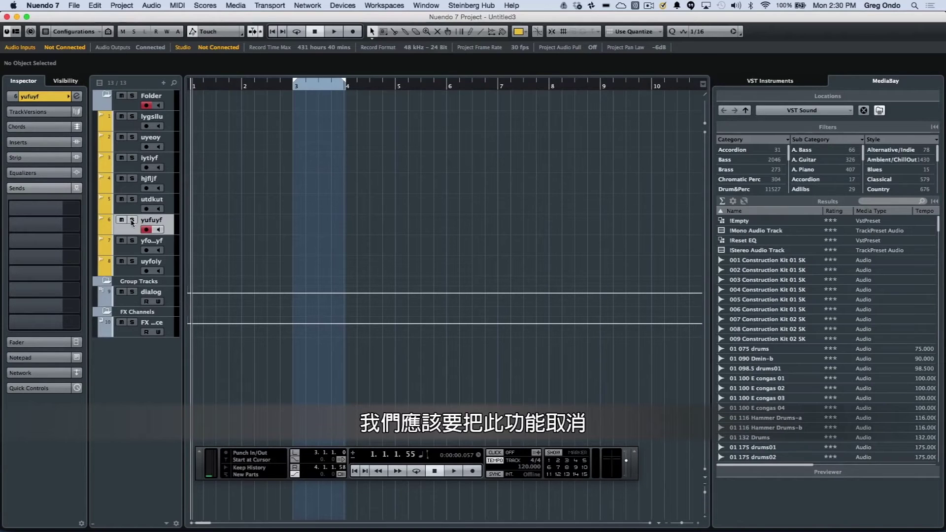
{"action": "left_click", "coordinate": [132, 212]}
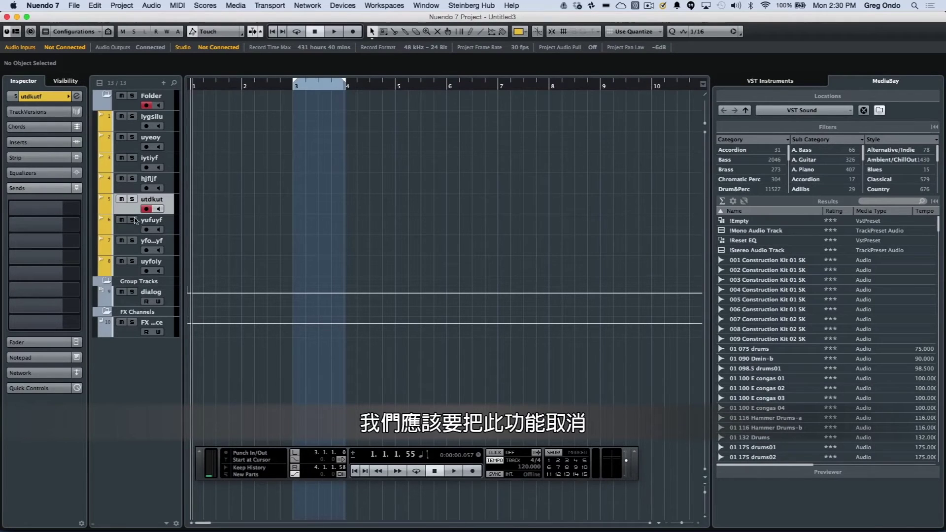
Turn off record enabling on selected audio tracks and on selected MIDI tracks in the Project & MixConsole editing preferences.
{"action": "left_click", "coordinate": [42, 6]}
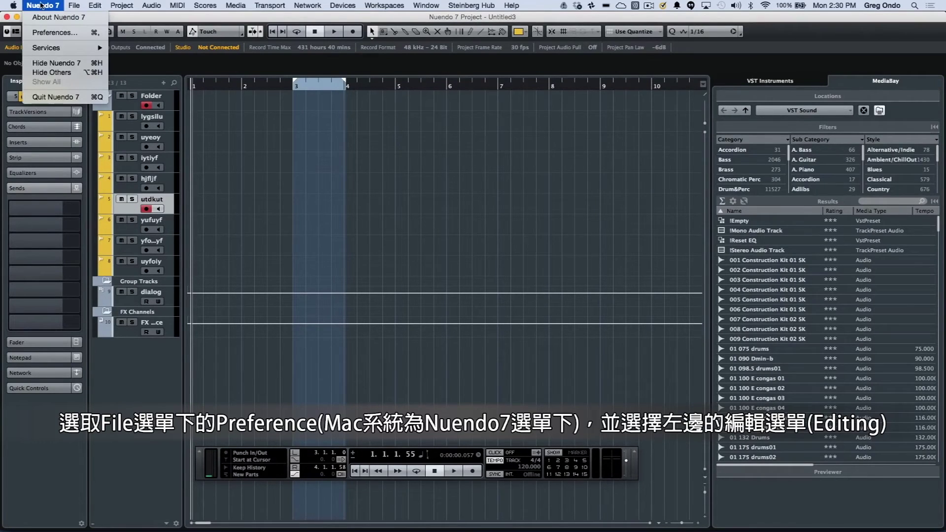
{"action": "left_click", "coordinate": [47, 33]}
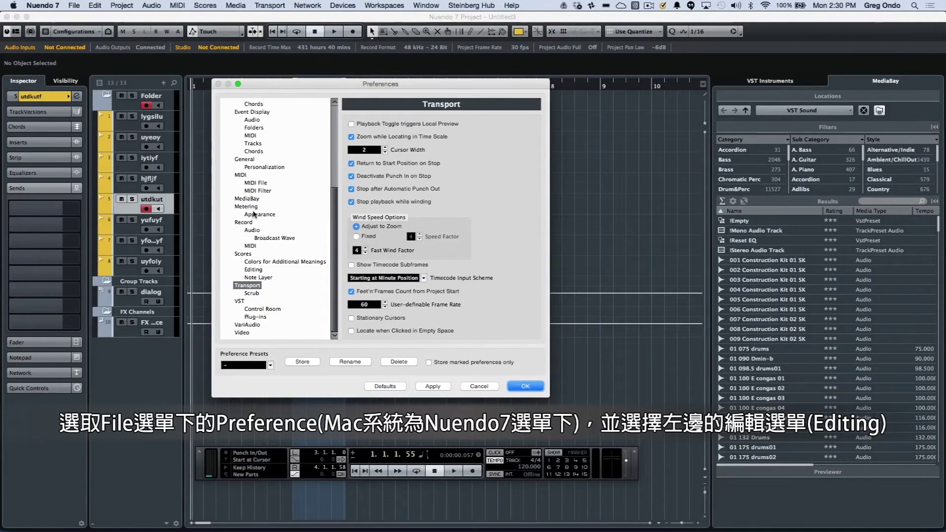
{"action": "scroll", "coordinate": [256, 207], "scroll_direction": "up", "scroll_amount": 4}
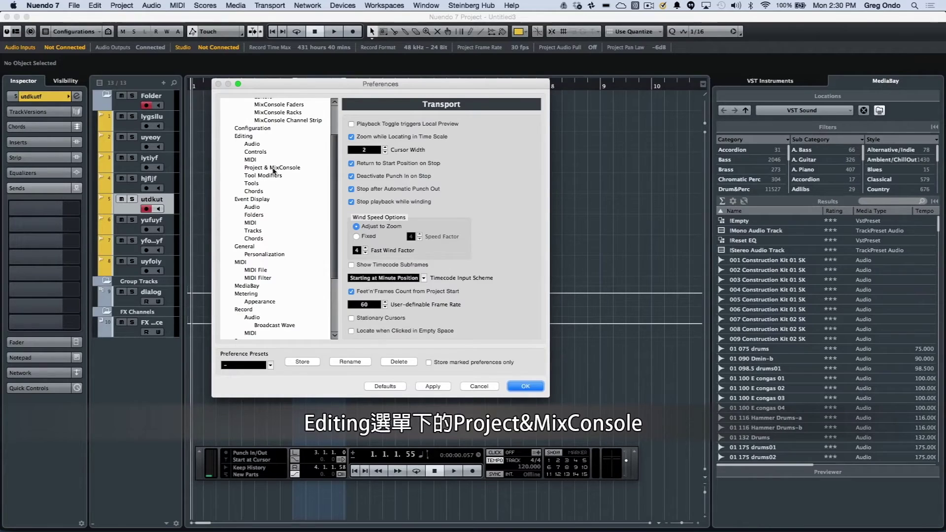
{"action": "left_click", "coordinate": [273, 171]}
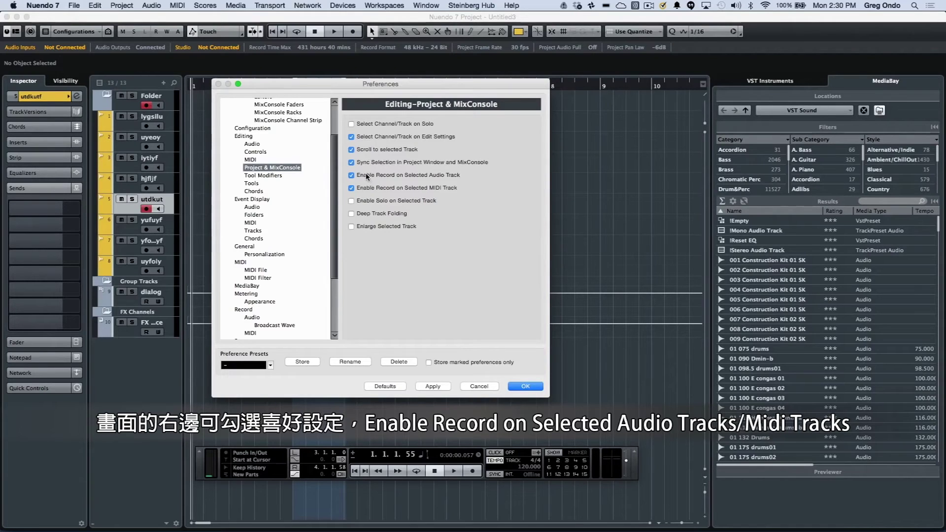
{"action": "left_click", "coordinate": [351, 175]}
{"action": "left_click", "coordinate": [352, 188]}
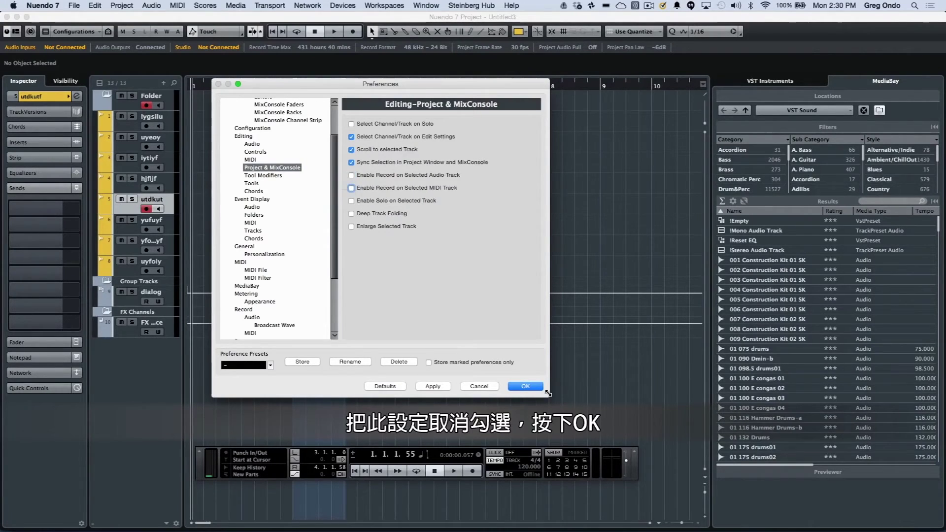
{"action": "left_click", "coordinate": [526, 387]}
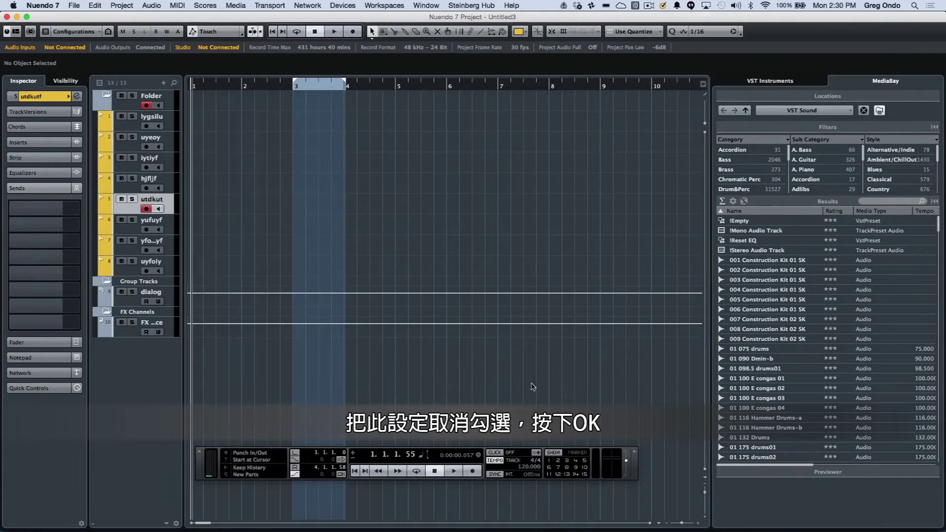
Select audio tracks 7 and 3 in turn to check how track selection affects record enable.
{"action": "left_click", "coordinate": [135, 233]}
{"action": "left_click", "coordinate": [136, 236]}
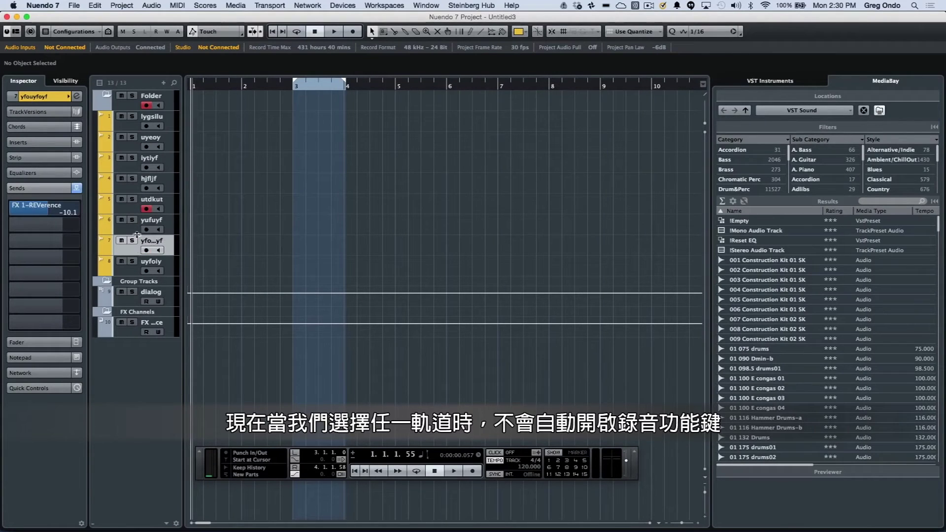
{"action": "left_click", "coordinate": [133, 169]}
{"action": "left_click", "coordinate": [120, 200]}
{"action": "left_click", "coordinate": [121, 200]}
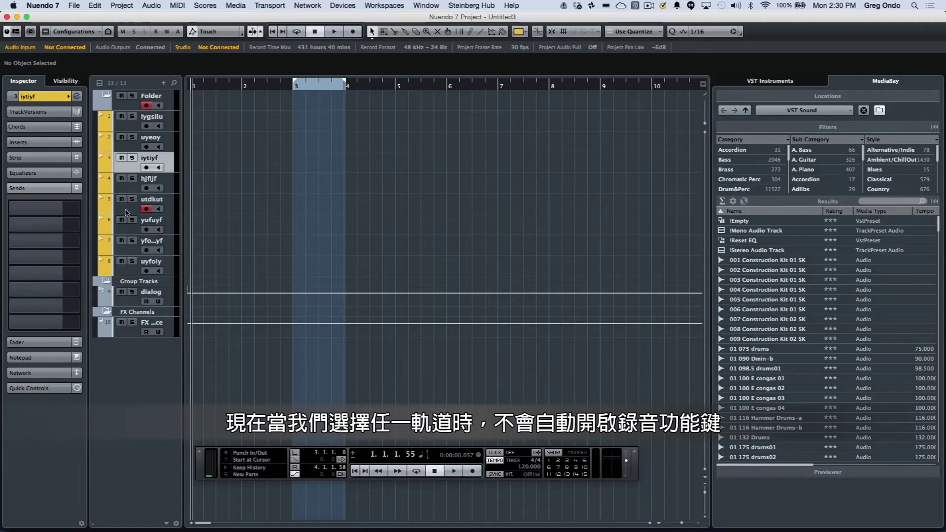
Turn off record enable on audio track 5, and record-enable all eight audio tracks at once through their folder track.
{"action": "left_click", "coordinate": [148, 209]}
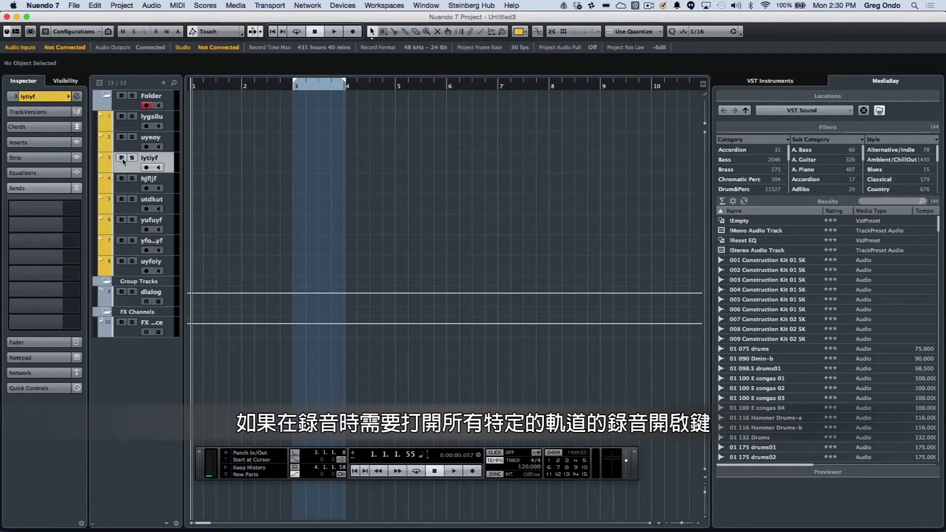
{"action": "left_click", "coordinate": [128, 106]}
{"action": "left_click", "coordinate": [147, 105]}
{"action": "left_click", "coordinate": [146, 106]}
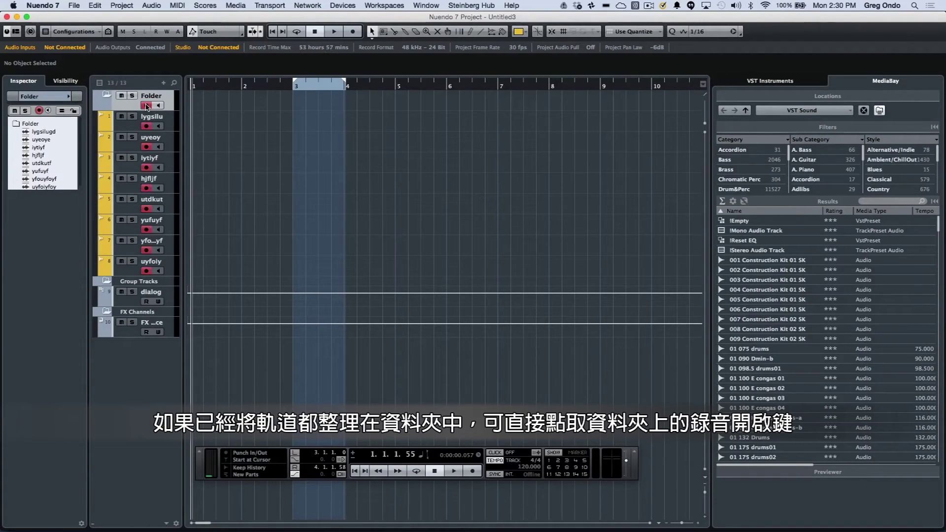
Place the project cursor at about 2.2.4, before the locator range, and extend the right locator to about bar 5.
{"action": "left_click_drag", "start_coordinate": [276, 87], "coordinate": [264, 90]}
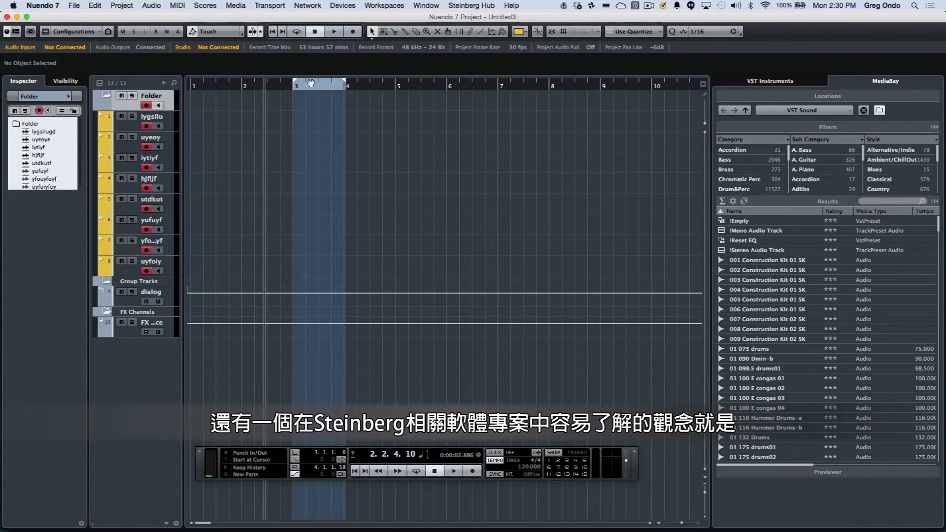
{"action": "left_click_drag", "start_coordinate": [344, 84], "coordinate": [407, 83]}
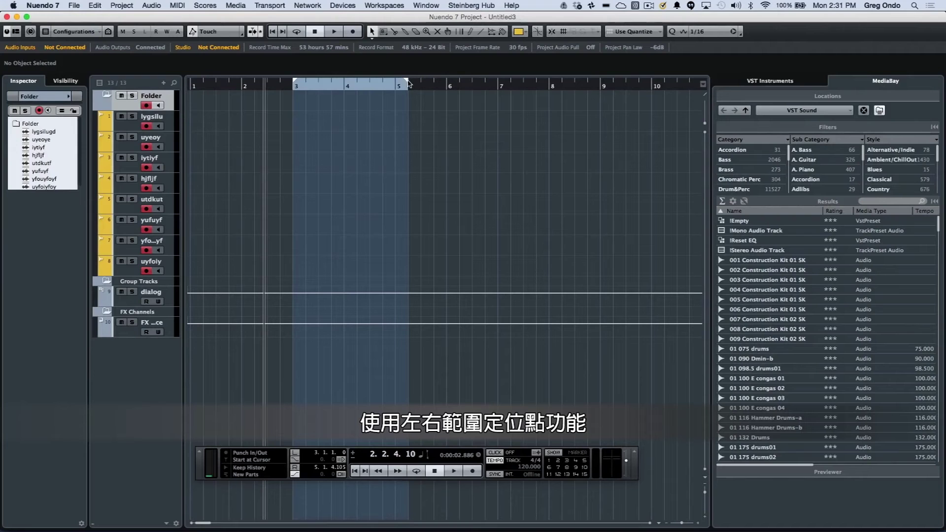
{"action": "left_click_drag", "start_coordinate": [407, 83], "coordinate": [395, 83]}
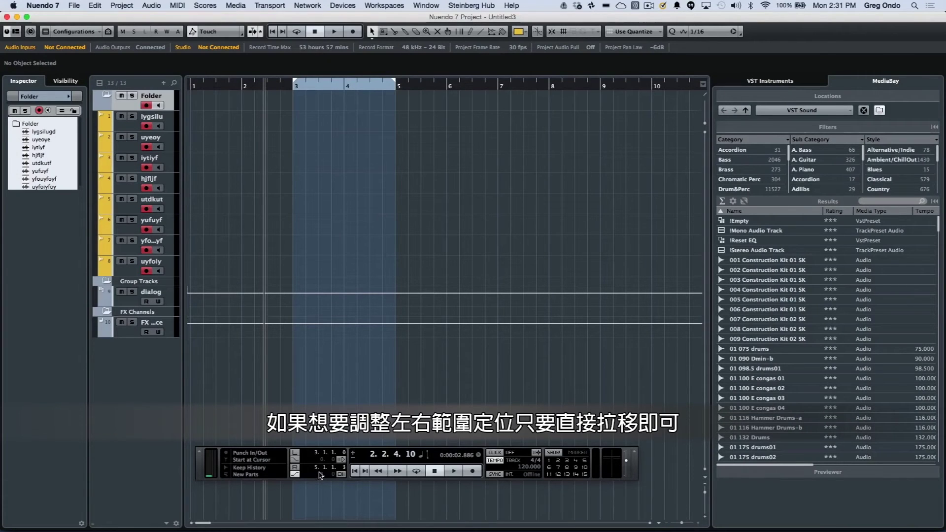
Play through the locator range with automatic punch in and out to record all armed tracks from bar 3 to bar 5.
{"action": "scroll", "coordinate": [317, 472], "scroll_direction": "down", "scroll_amount": 1}
{"action": "scroll", "coordinate": [317, 472], "scroll_direction": "up", "scroll_amount": 1}
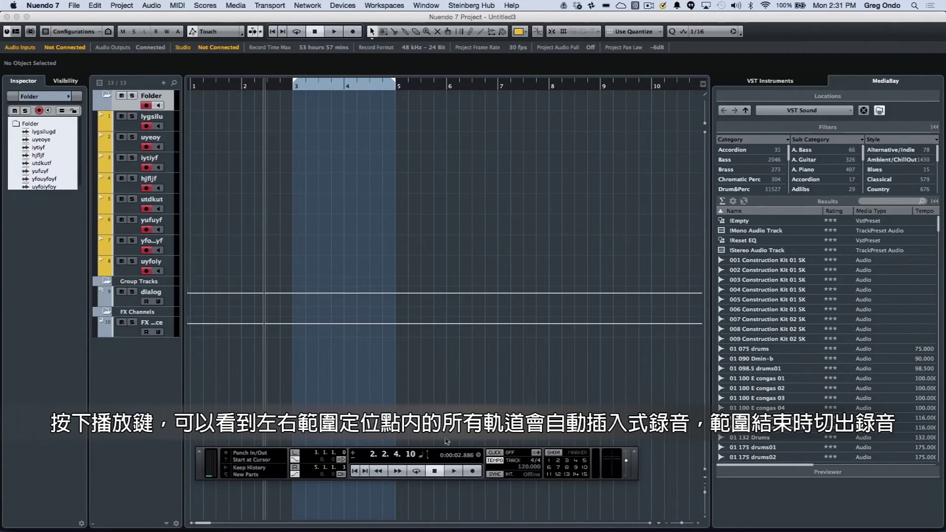
{"action": "left_click", "coordinate": [454, 473]}
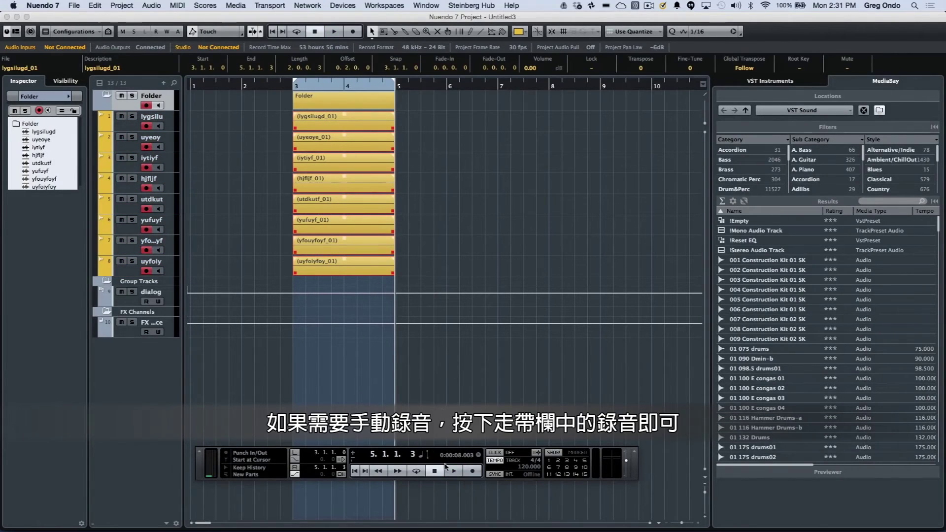
Punch recording in and out manually during playback after bar 5 to record four short takes on all armed tracks, and stop the transport.
{"action": "left_click", "coordinate": [452, 472]}
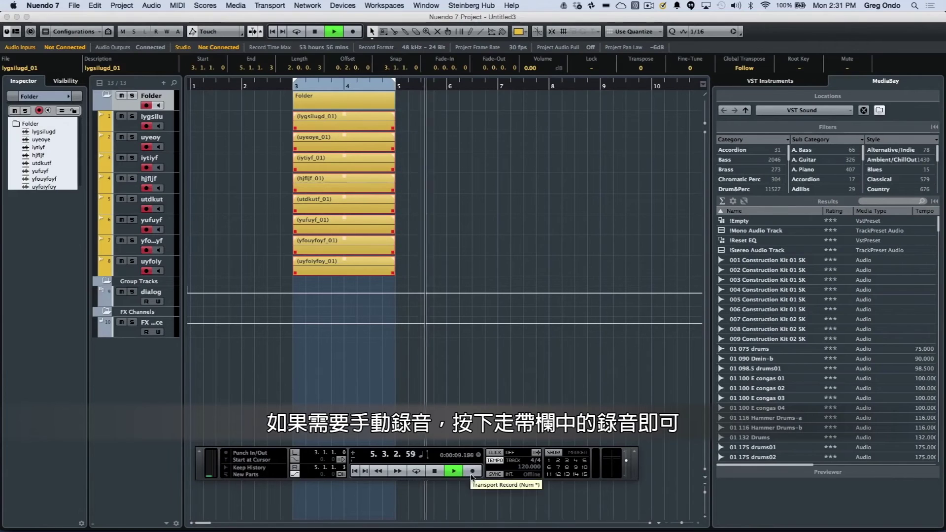
{"action": "left_click", "coordinate": [473, 472]}
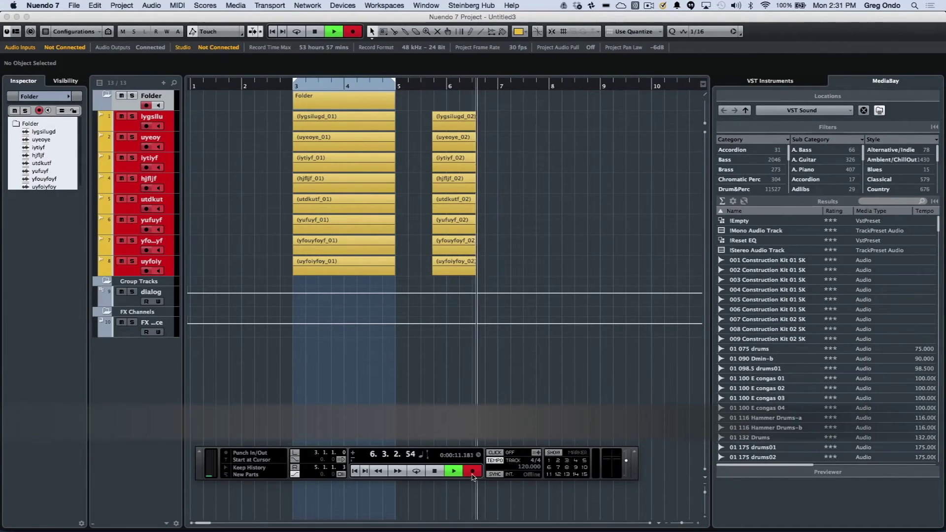
{"action": "left_click", "coordinate": [472, 473]}
{"action": "left_click", "coordinate": [472, 473]}
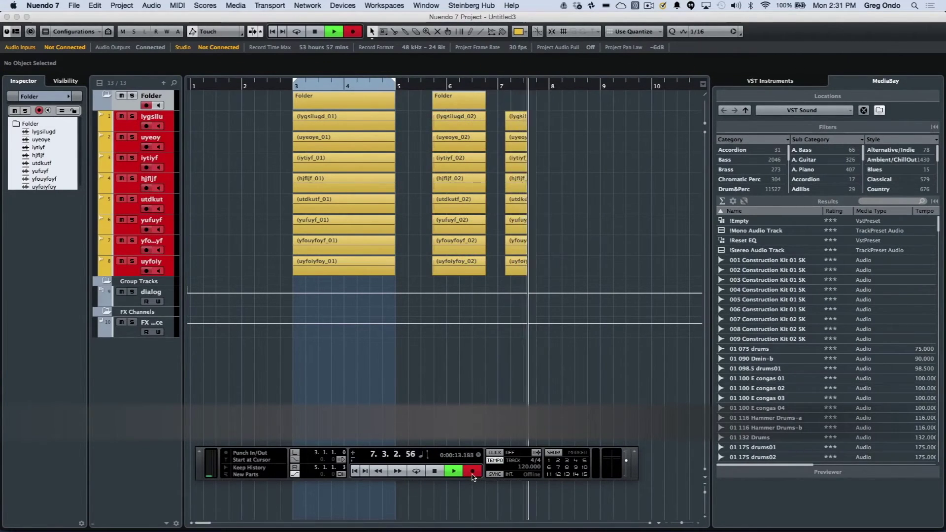
{"action": "left_click", "coordinate": [472, 472]}
{"action": "left_click", "coordinate": [473, 472]}
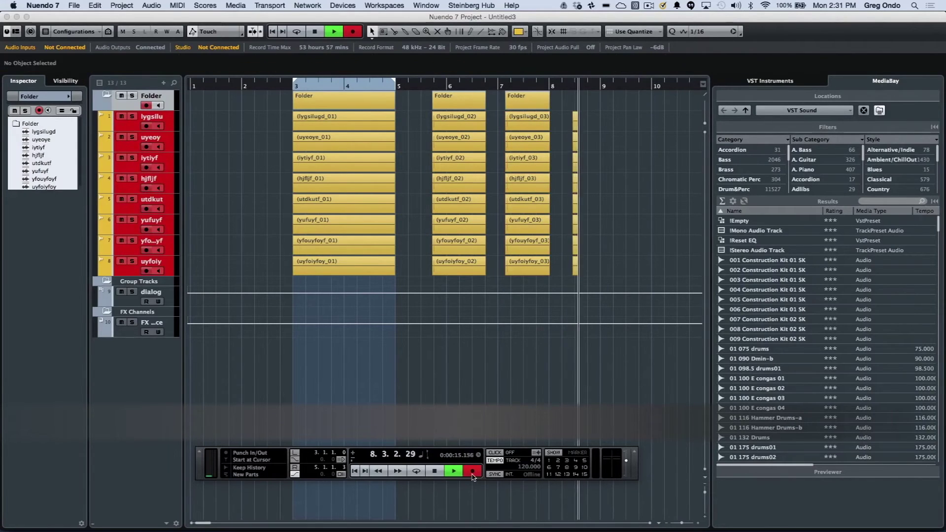
{"action": "left_click", "coordinate": [472, 473]}
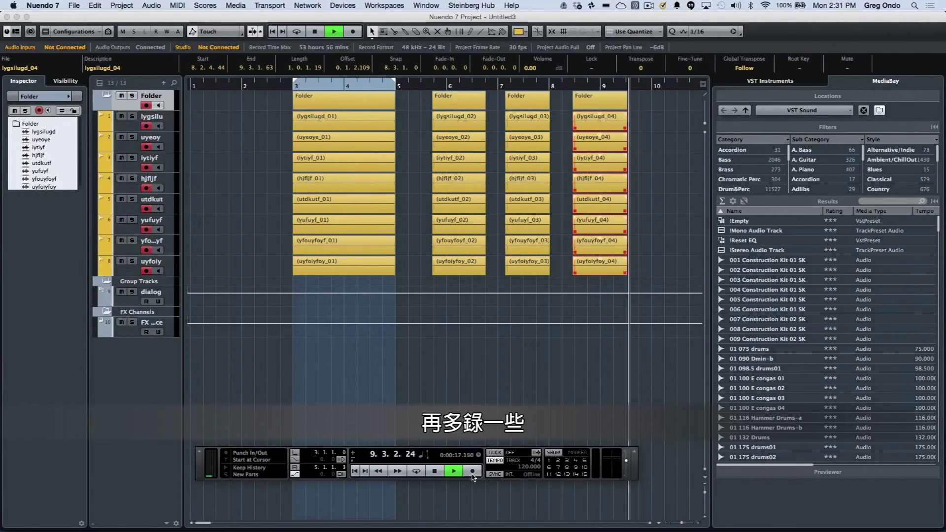
{"action": "left_click", "coordinate": [472, 472]}
{"action": "key", "text": "space"}
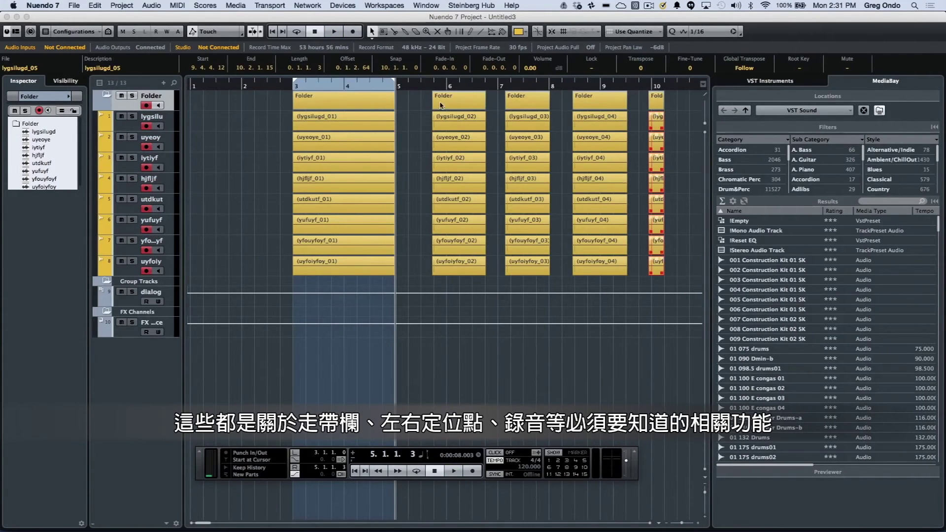
Place the project cursor at about 5.3.3 and repeatedly start and stop playback to examine where the cursor goes on stop.
{"action": "left_click", "coordinate": [353, 89]}
{"action": "left_click", "coordinate": [428, 88]}
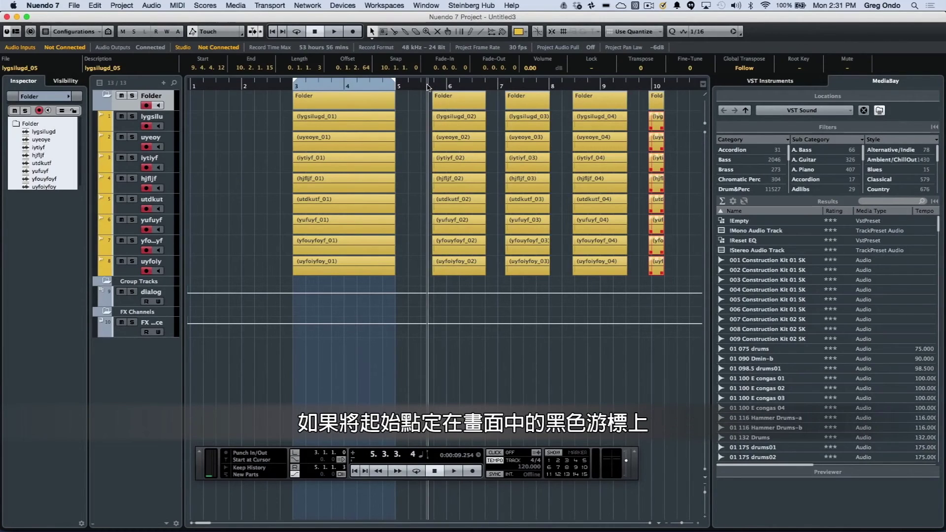
{"action": "key", "text": "space"}
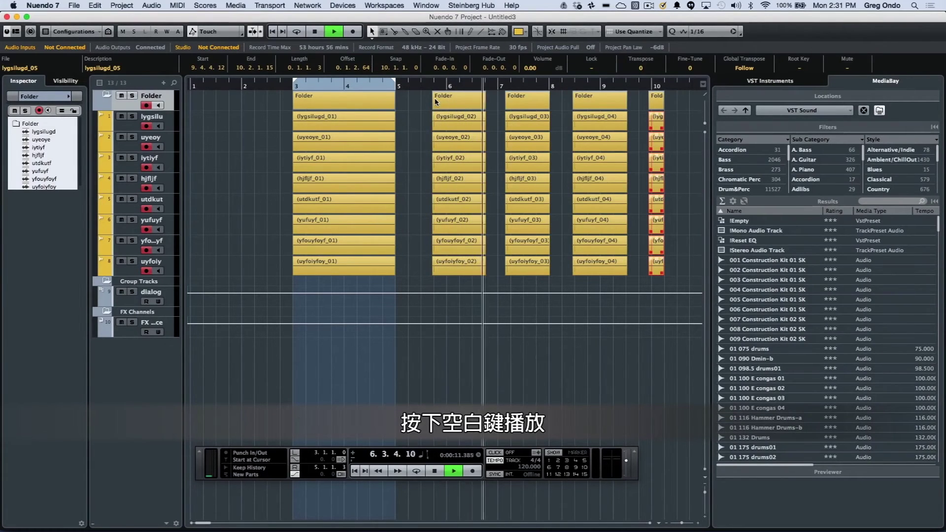
{"action": "key", "text": "space"}
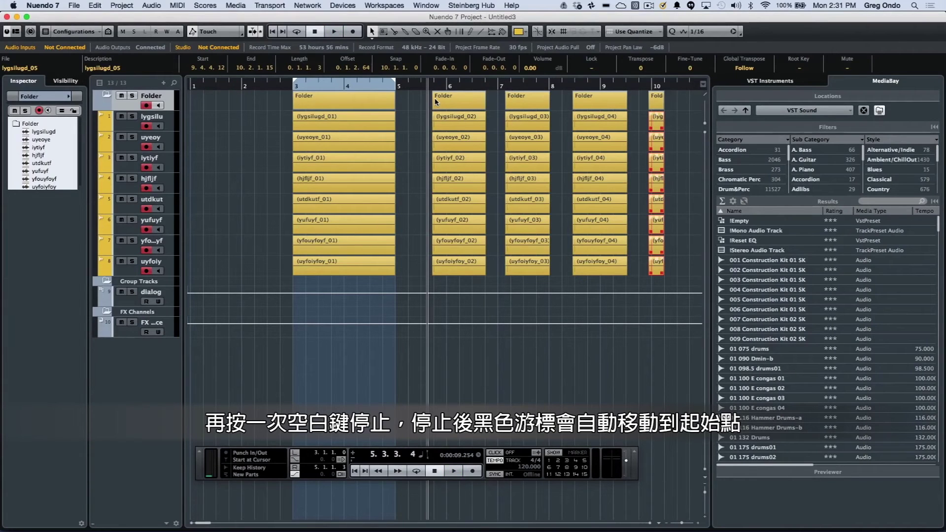
{"action": "key", "text": "space"}
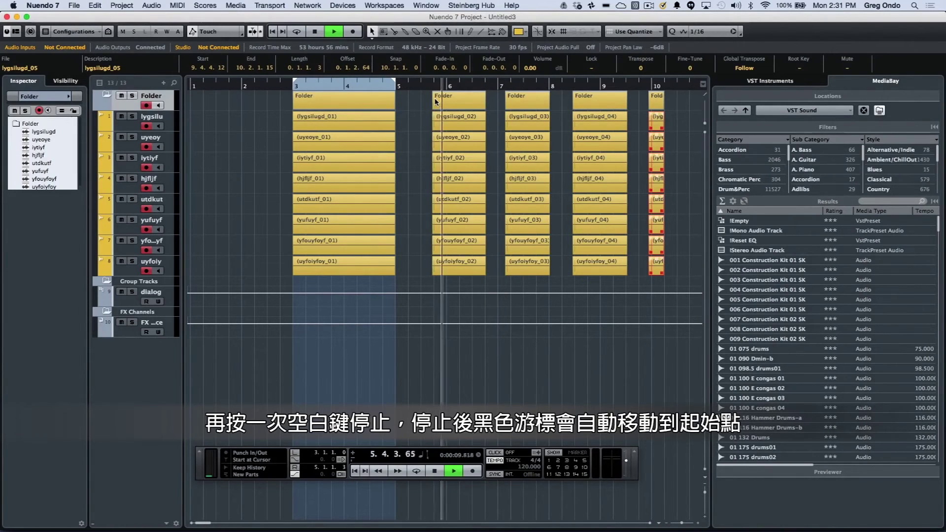
{"action": "key", "text": "space"}
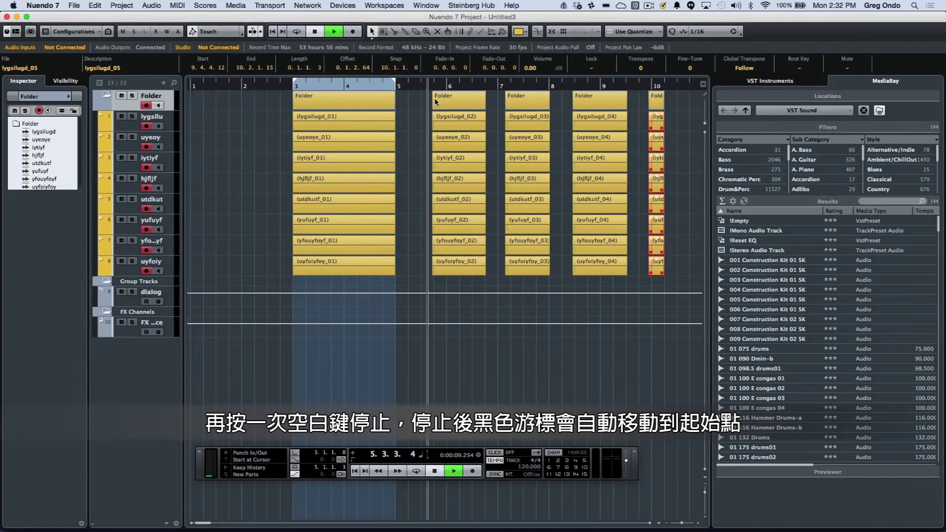
{"action": "key", "text": "space"}
{"action": "key", "text": "space"}
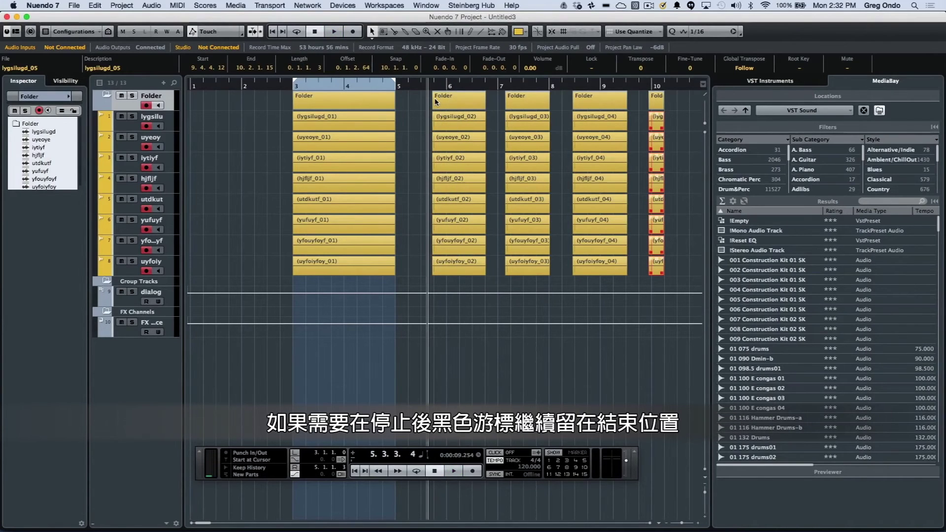
Turn off Return to Start Position on Stop in the Transport preferences.
{"action": "left_click", "coordinate": [52, 5]}
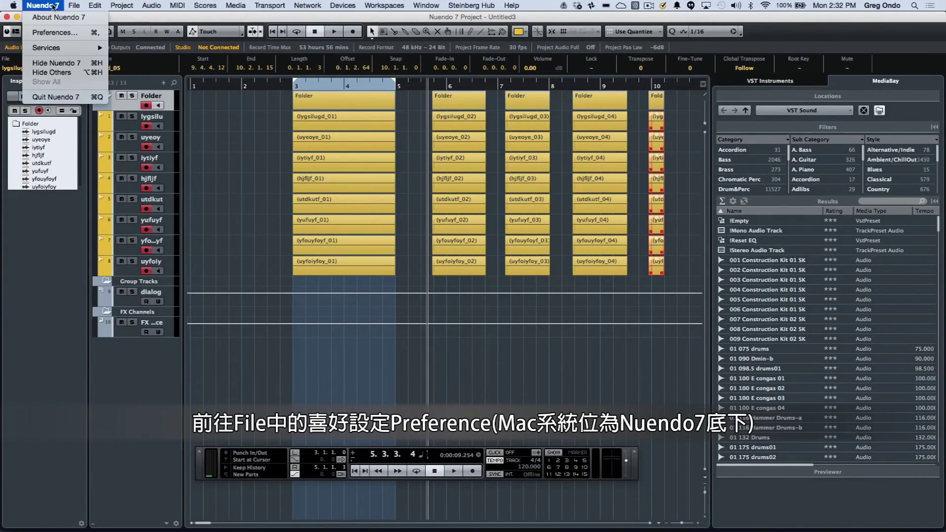
{"action": "left_click", "coordinate": [54, 32]}
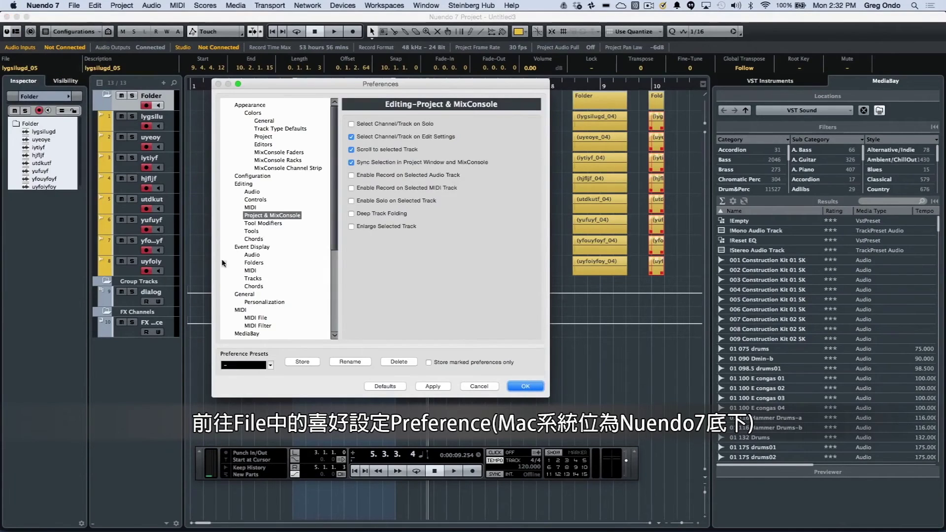
{"action": "scroll", "coordinate": [264, 295], "scroll_direction": "down", "scroll_amount": 5}
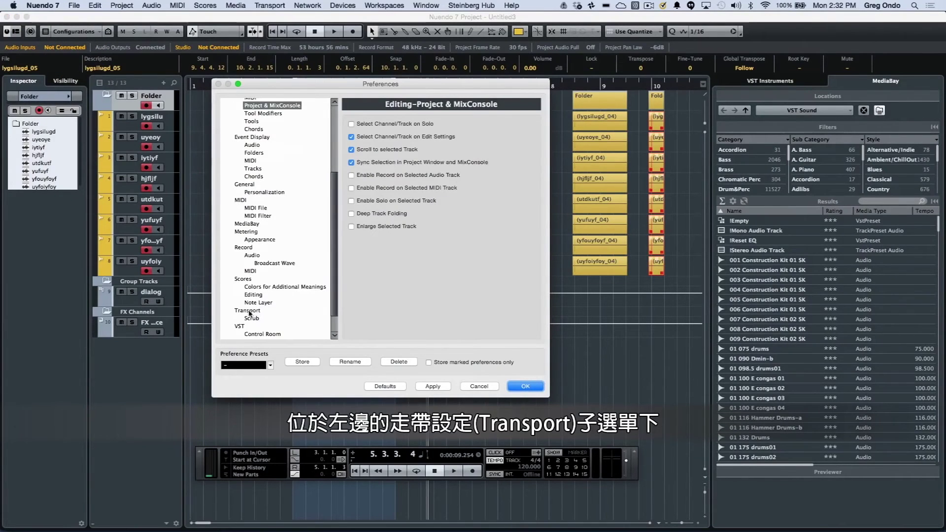
{"action": "left_click", "coordinate": [248, 312]}
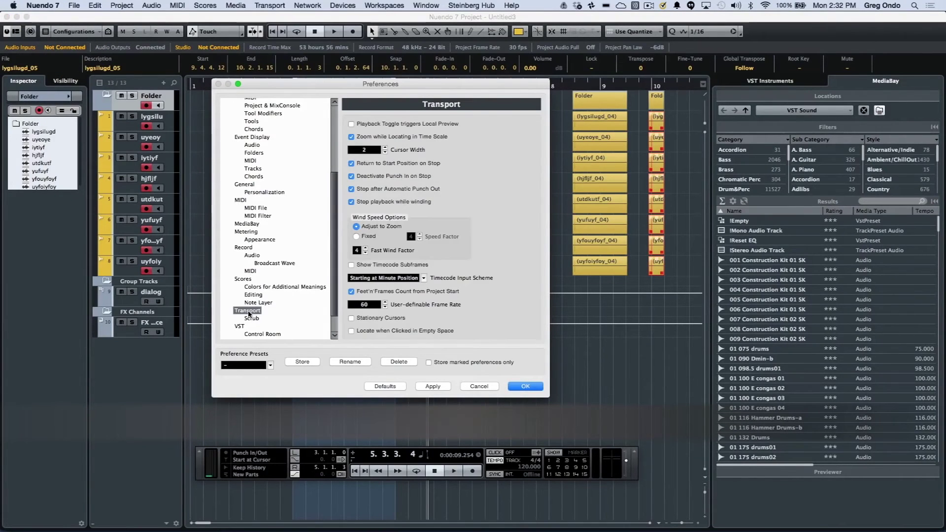
{"action": "left_click", "coordinate": [352, 163]}
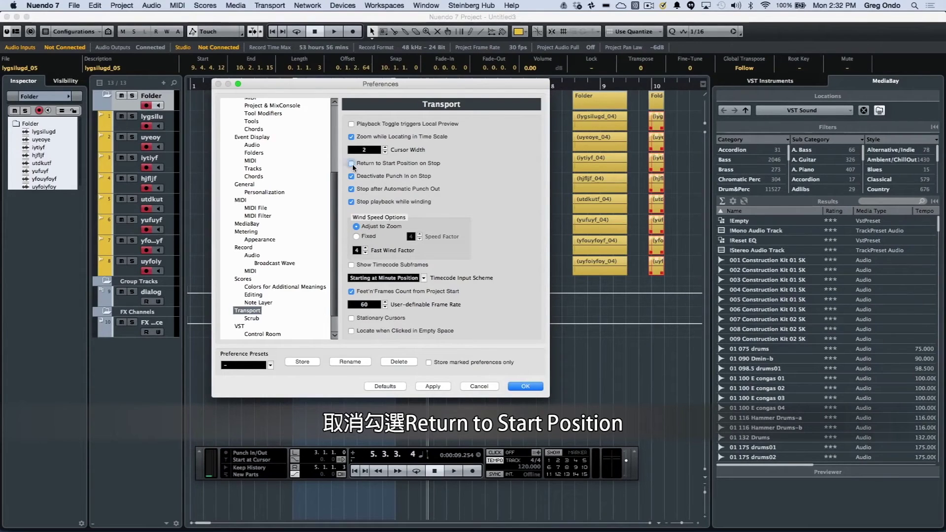
{"action": "left_click", "coordinate": [526, 387]}
Start and stop playback twice to check the cursor's behaviour on stop with the changed preference.
{"action": "key", "text": "space"}
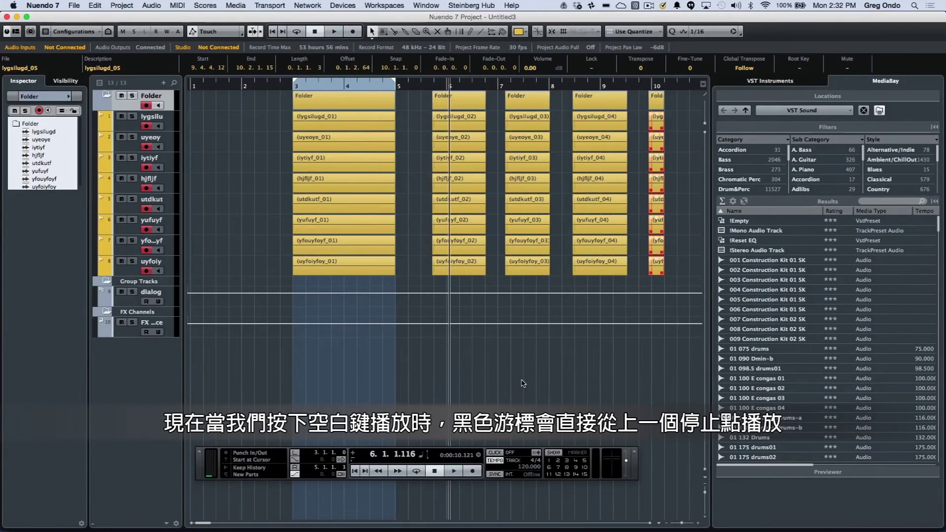
{"action": "key", "text": "space"}
{"action": "key", "text": "space"}
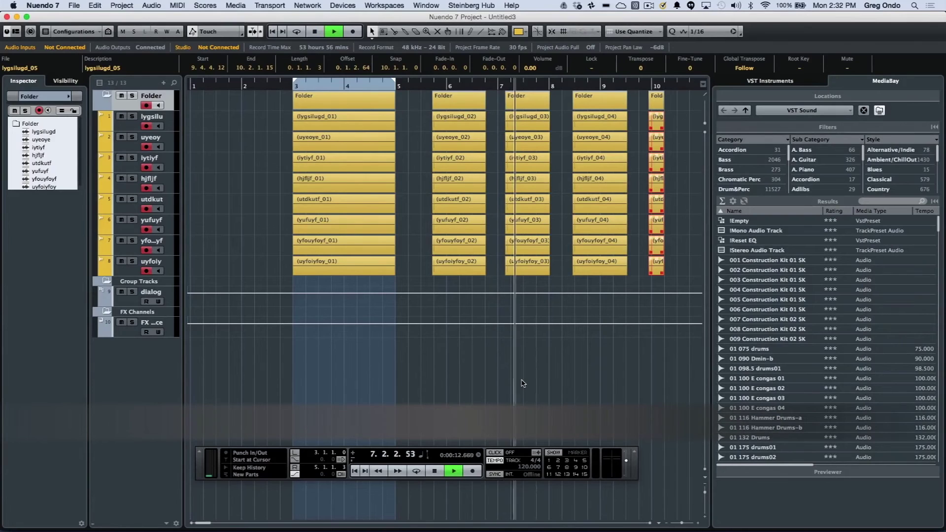
{"action": "key", "text": "space"}
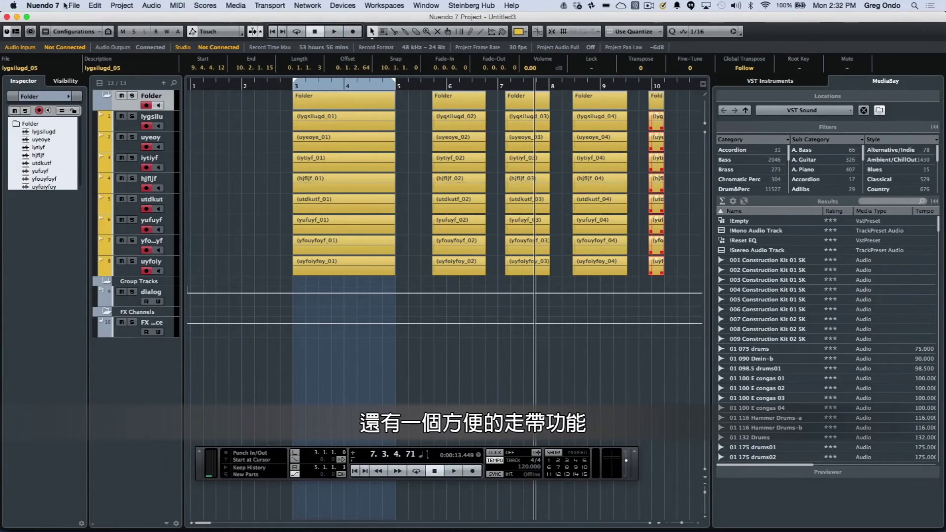
Turn on Locate when Clicked in Empty Space in the Transport preferences and apply the change.
{"action": "left_click", "coordinate": [47, 6]}
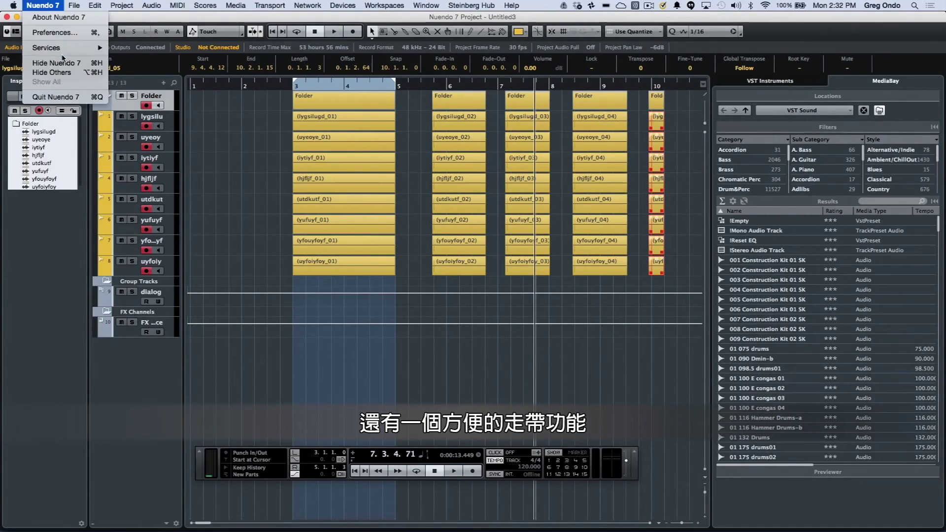
{"action": "left_click", "coordinate": [61, 31]}
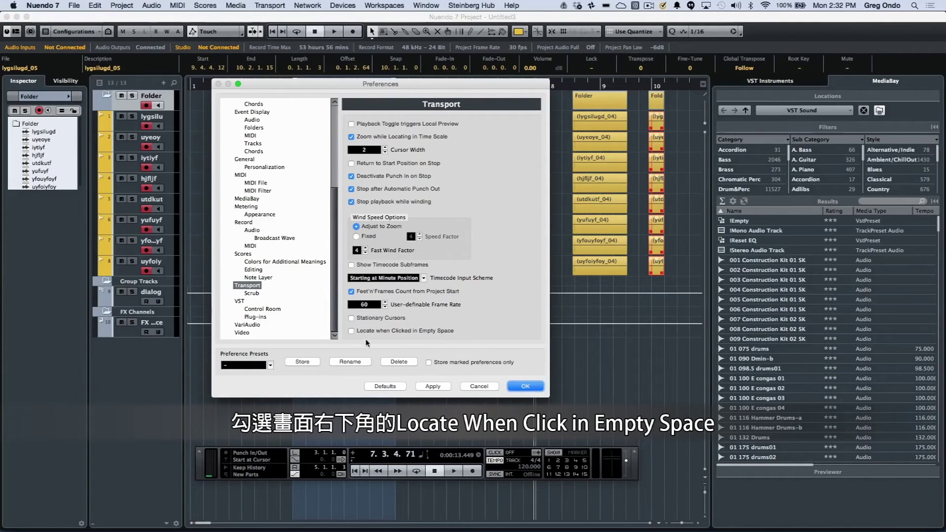
{"action": "left_click", "coordinate": [352, 332]}
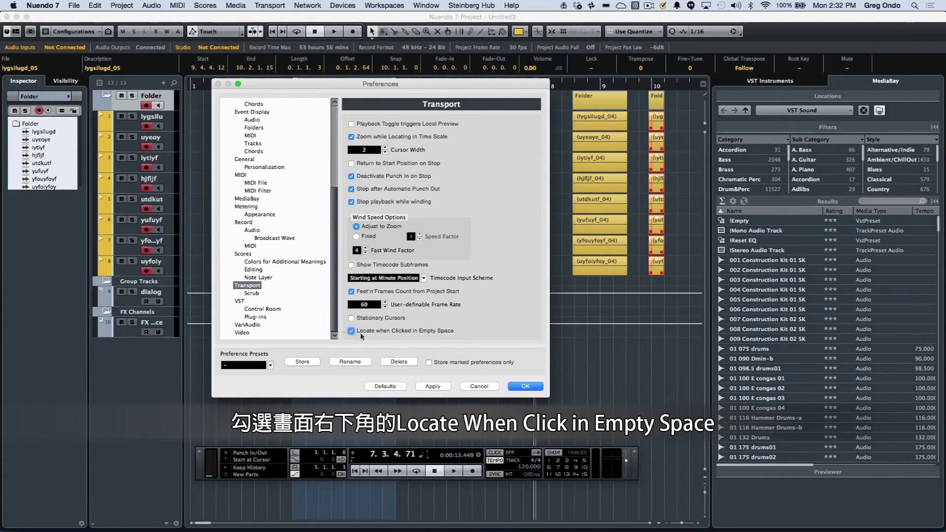
{"action": "left_click", "coordinate": [527, 386]}
Locate the project cursor at several empty spots between the events, and start playback from about bar 7 before stopping it.
{"action": "left_click", "coordinate": [568, 192]}
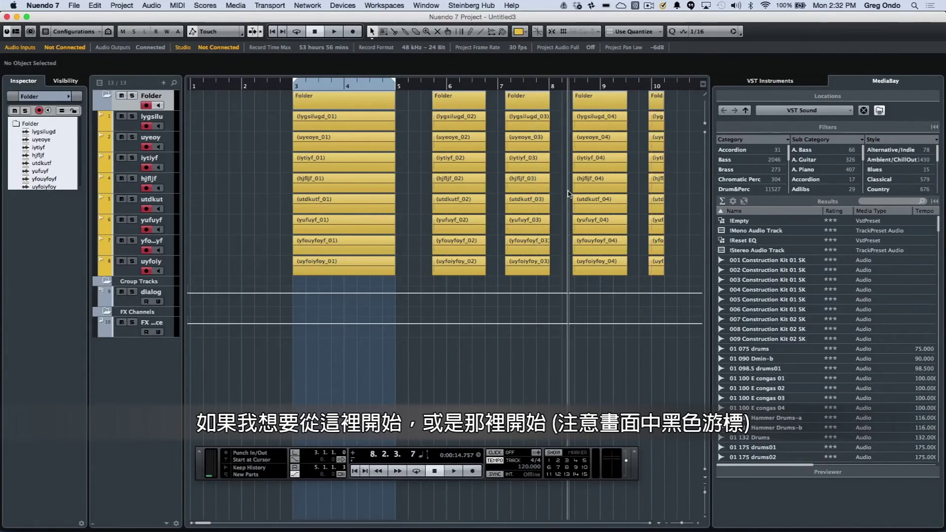
{"action": "left_click", "coordinate": [408, 180]}
{"action": "left_click", "coordinate": [260, 176]}
{"action": "left_click", "coordinate": [416, 183]}
{"action": "left_click", "coordinate": [498, 183]}
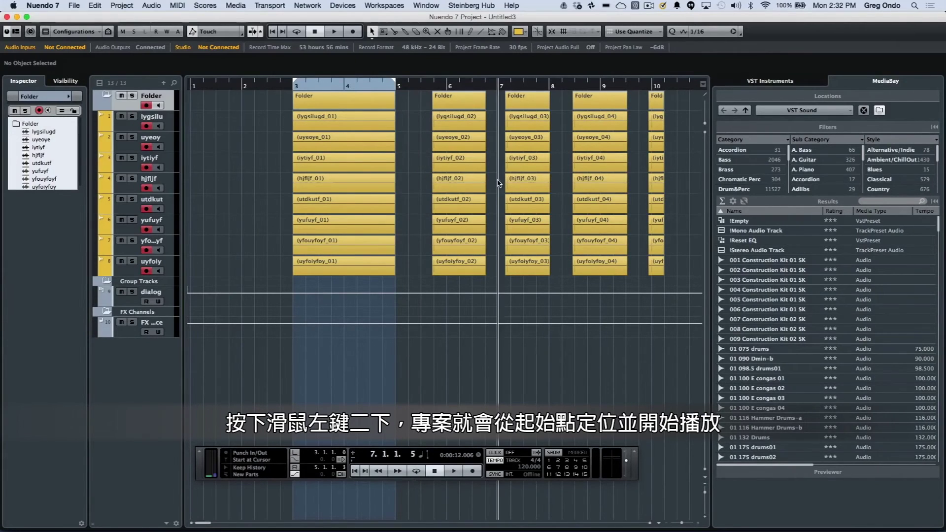
{"action": "left_click", "coordinate": [561, 178]}
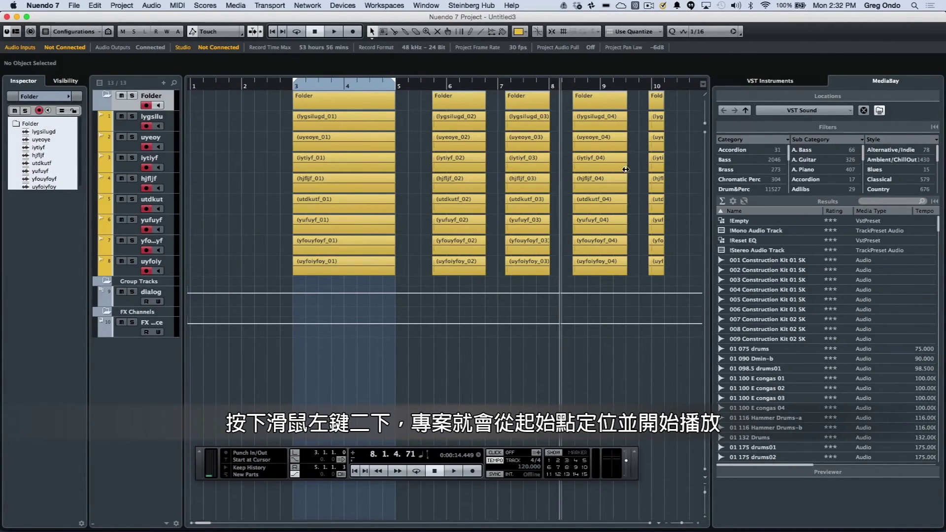
{"action": "left_click", "coordinate": [647, 178]}
{"action": "double_click", "coordinate": [499, 181]}
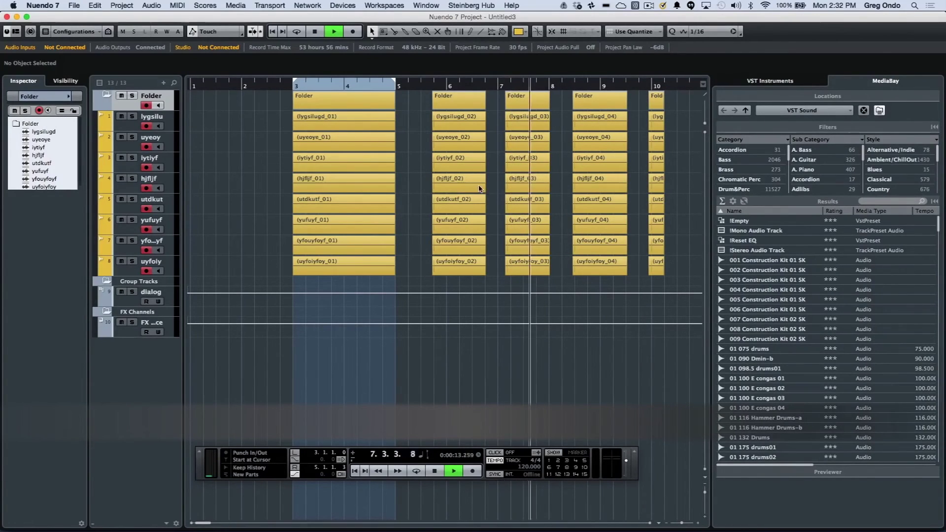
{"action": "key", "text": "space"}
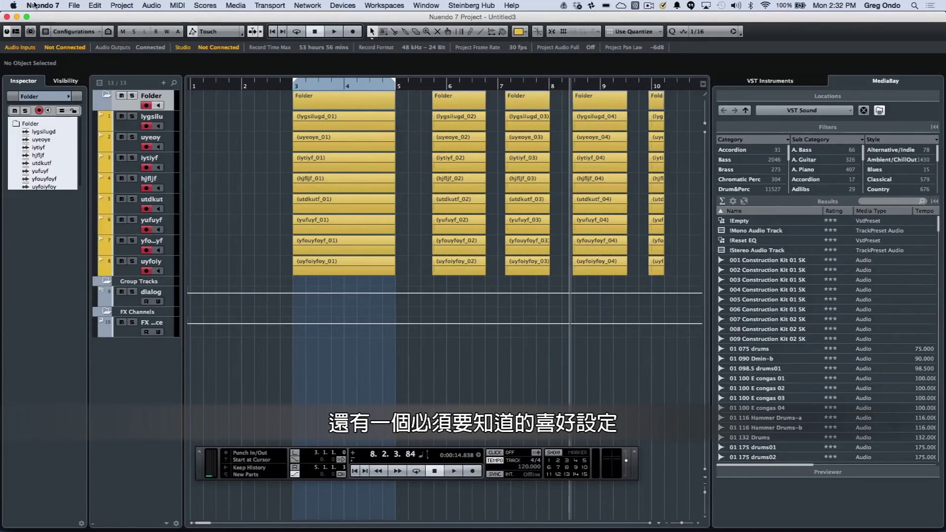
Turn on Track Selection Follows Event Selection in the Editing preferences and apply the change.
{"action": "left_click", "coordinate": [43, 6]}
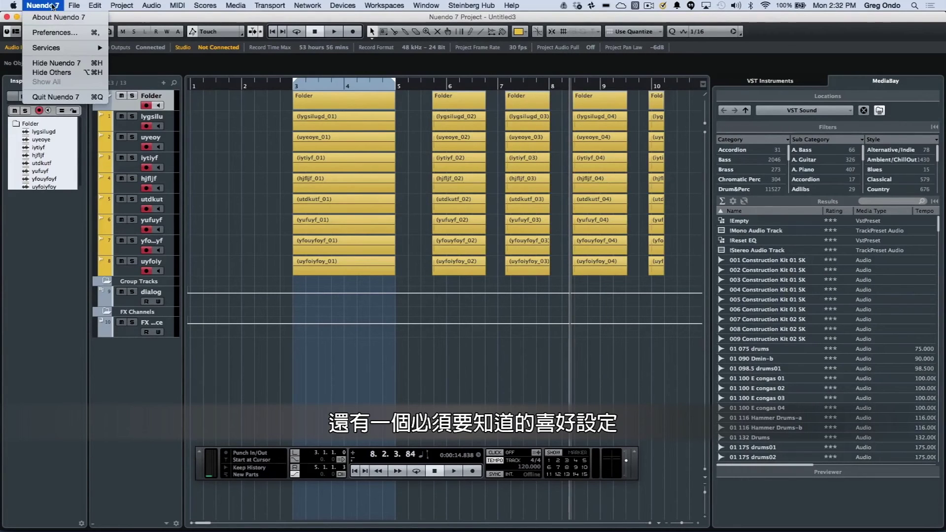
{"action": "mouse_move", "coordinate": [74, 6]}
{"action": "mouse_move", "coordinate": [43, 5]}
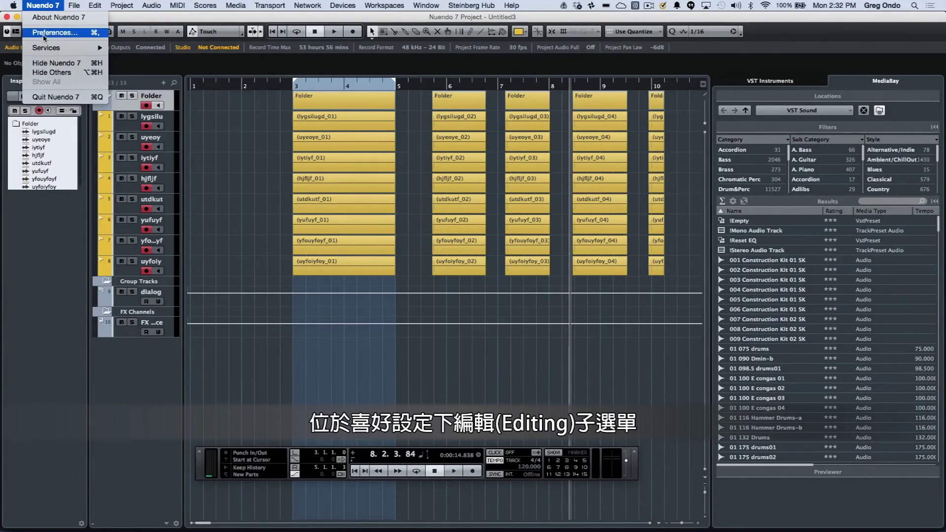
{"action": "left_click", "coordinate": [44, 32]}
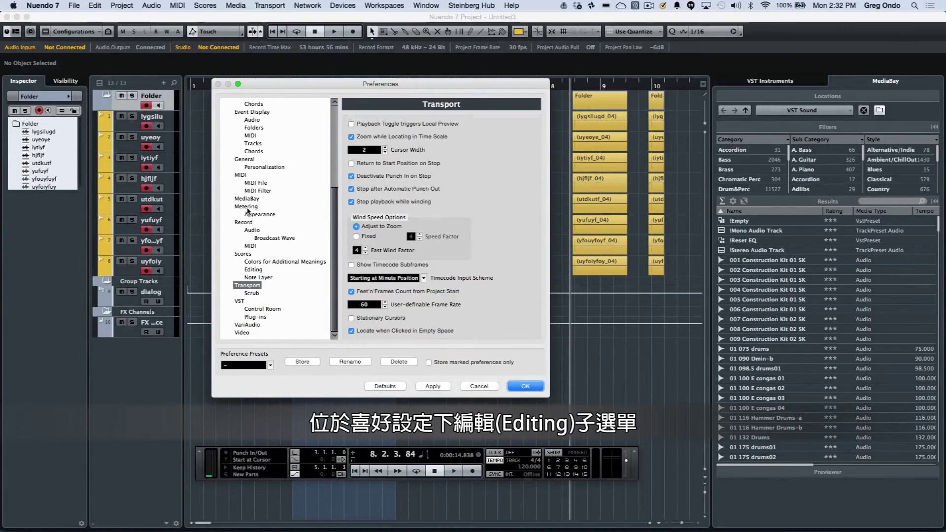
{"action": "scroll", "coordinate": [250, 208], "scroll_direction": "up", "scroll_amount": 5}
{"action": "left_click", "coordinate": [243, 184]}
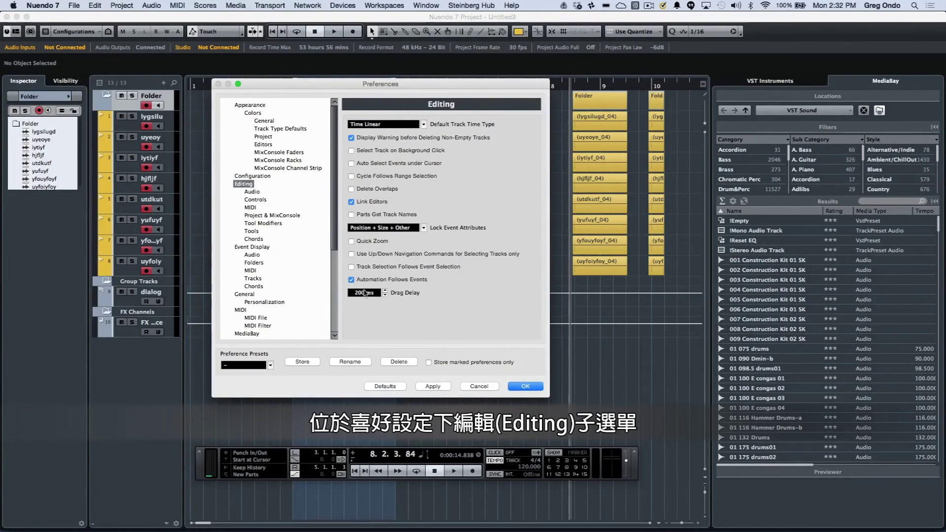
{"action": "left_click", "coordinate": [351, 267]}
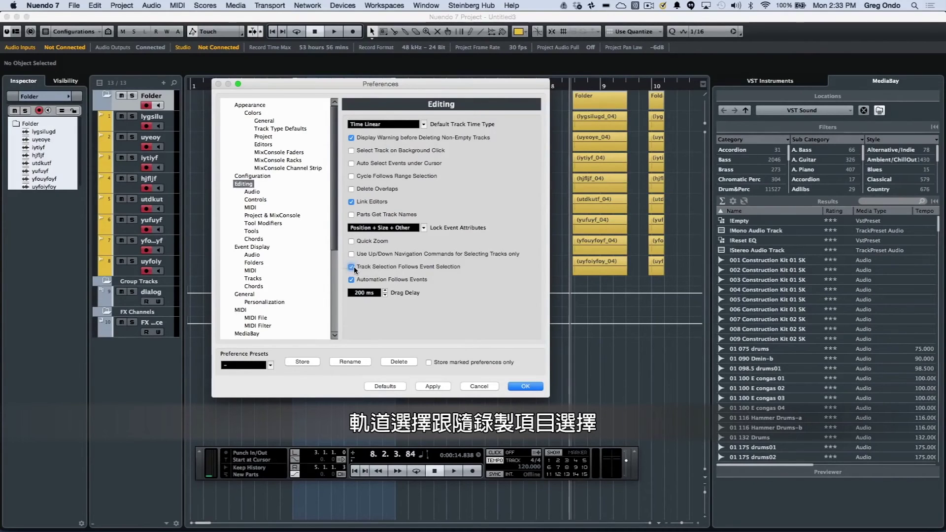
{"action": "left_click", "coordinate": [526, 387]}
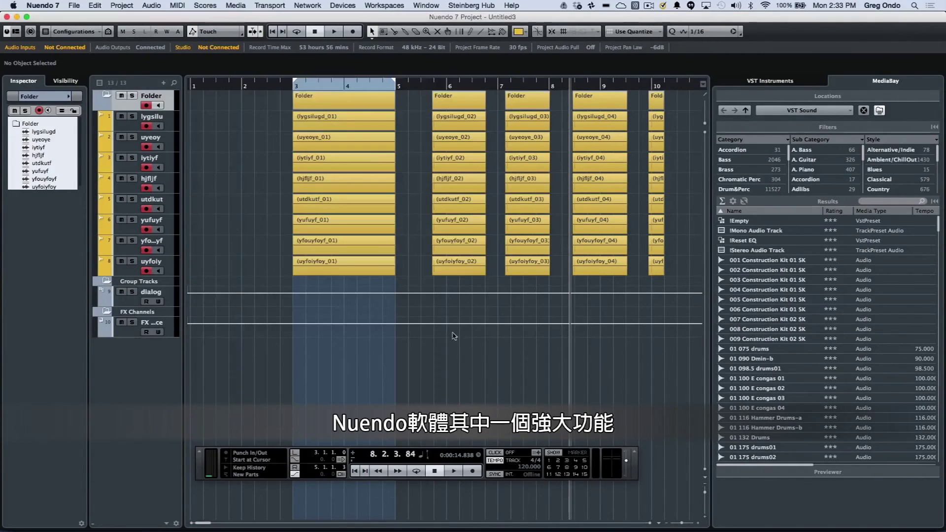
Show the channel fader in the Inspector, and lower the lygsilugd track's fader to -12.5 after selecting its lygsilugd_04 event.
{"action": "left_click", "coordinate": [138, 223]}
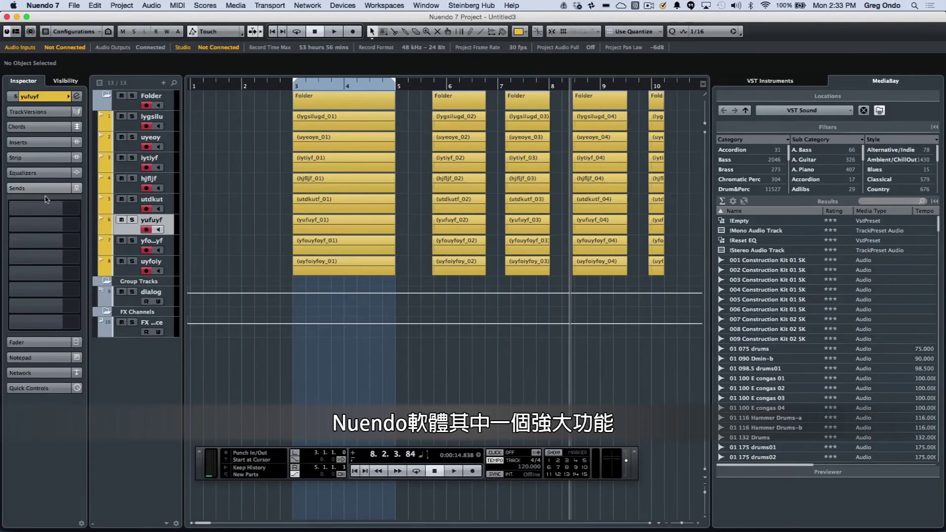
{"action": "left_click", "coordinate": [44, 342]}
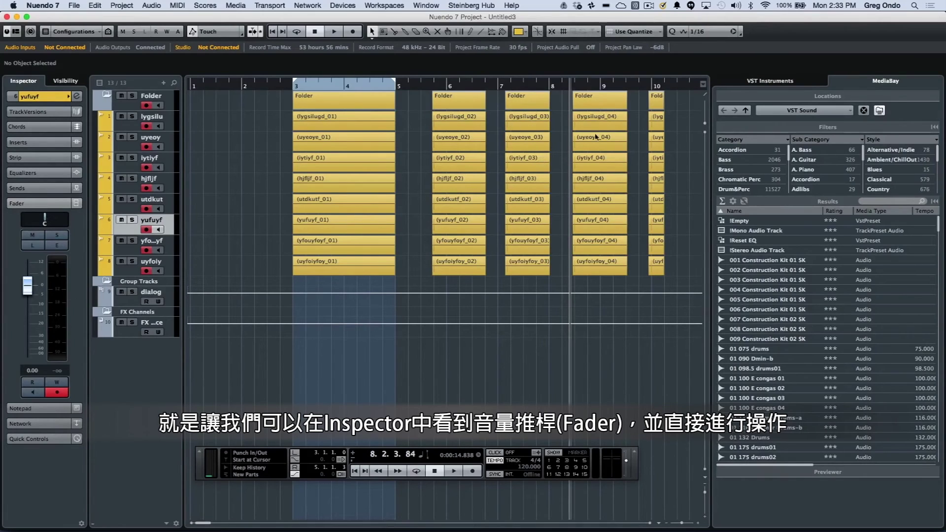
{"action": "left_click", "coordinate": [614, 126]}
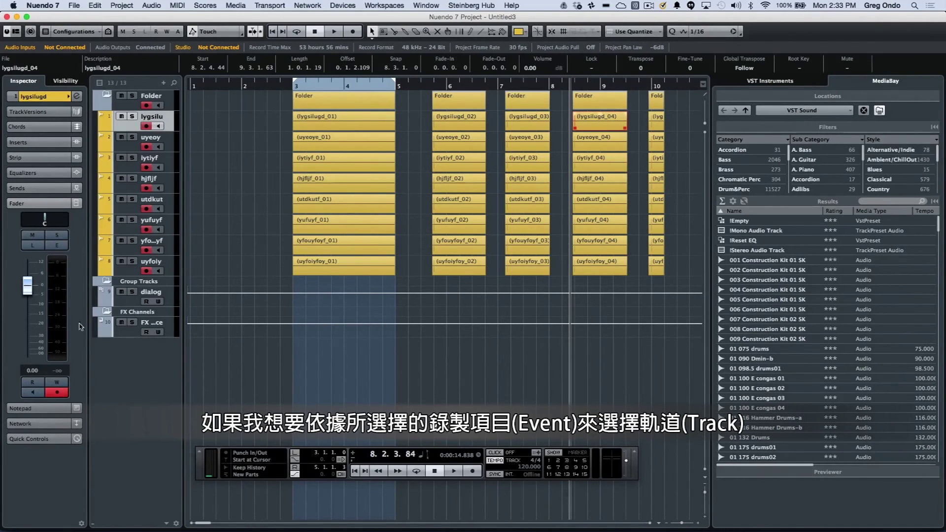
{"action": "left_click_drag", "start_coordinate": [27, 284], "coordinate": [28, 309]}
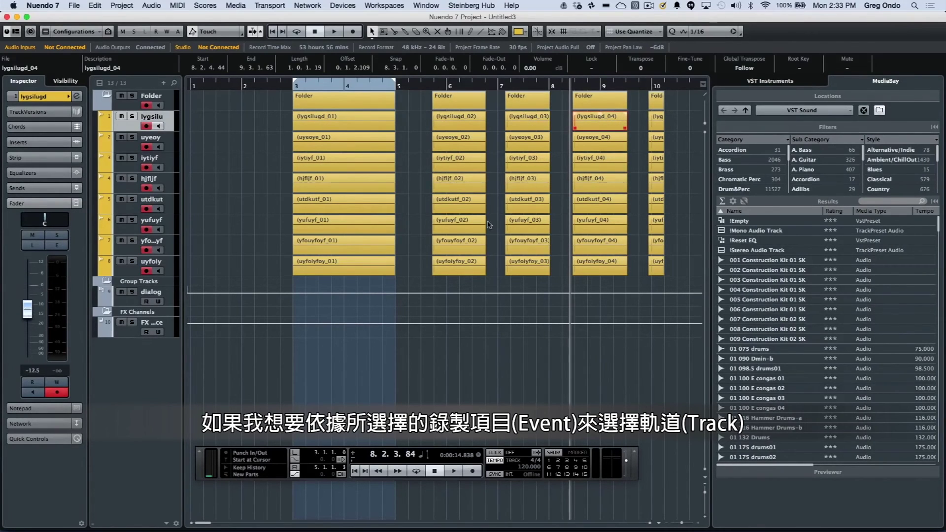
Select events on different tracks one after another to check that the track selection and Inspector fader follow.
{"action": "left_click", "coordinate": [463, 228]}
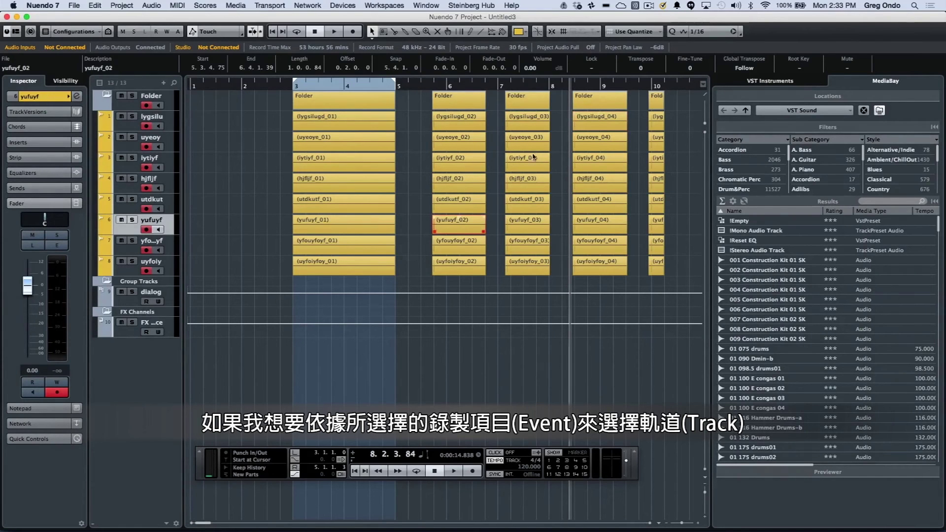
{"action": "left_click", "coordinate": [590, 121]}
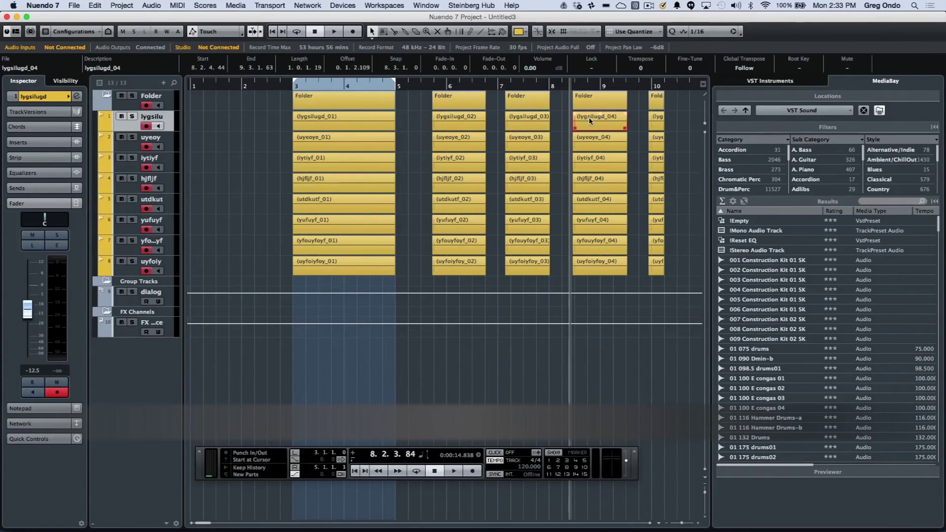
{"action": "left_click", "coordinate": [464, 241]}
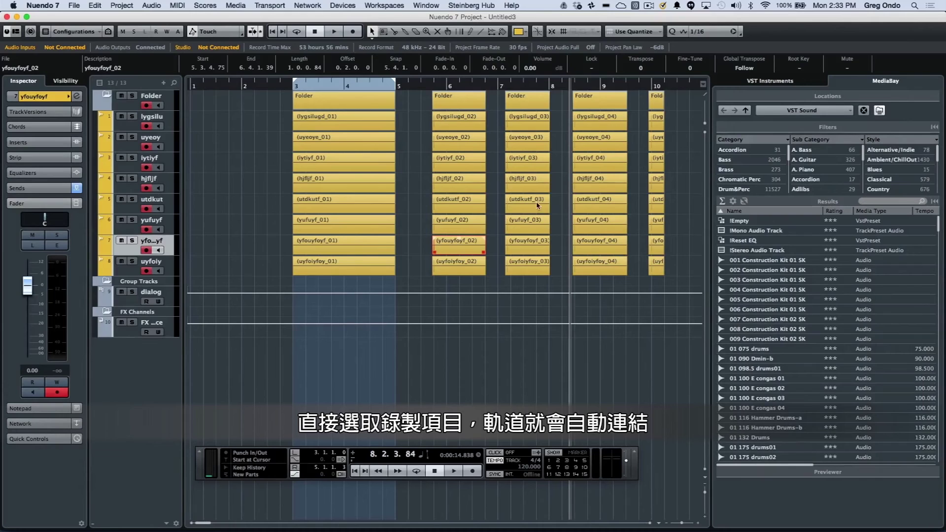
{"action": "left_click", "coordinate": [599, 206]}
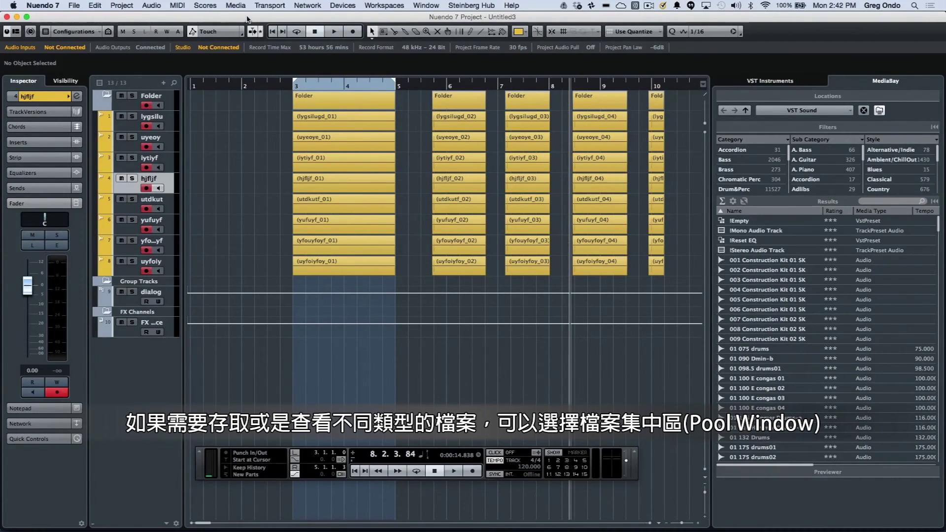
Open the Pool and expand its Audio folder to examine the list of recorded files.
{"action": "left_click", "coordinate": [236, 5]}
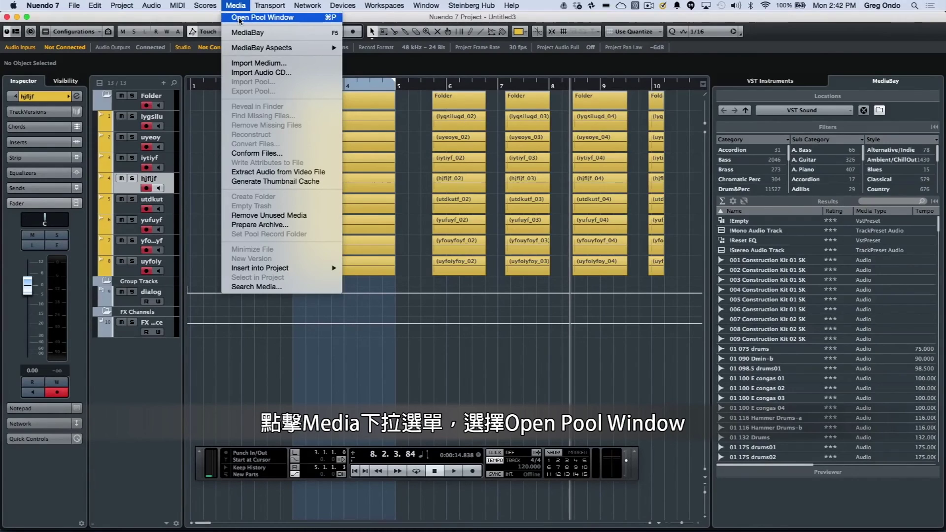
{"action": "left_click", "coordinate": [240, 19]}
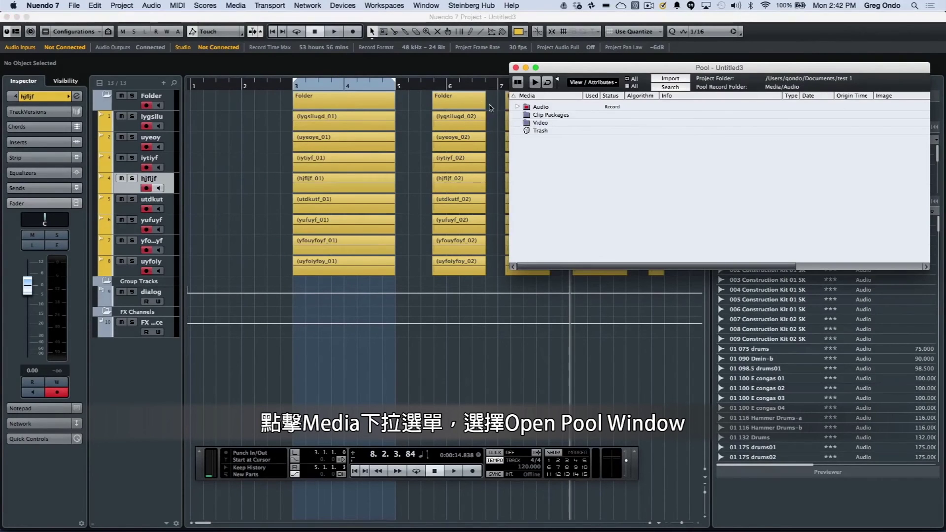
{"action": "left_click", "coordinate": [517, 106]}
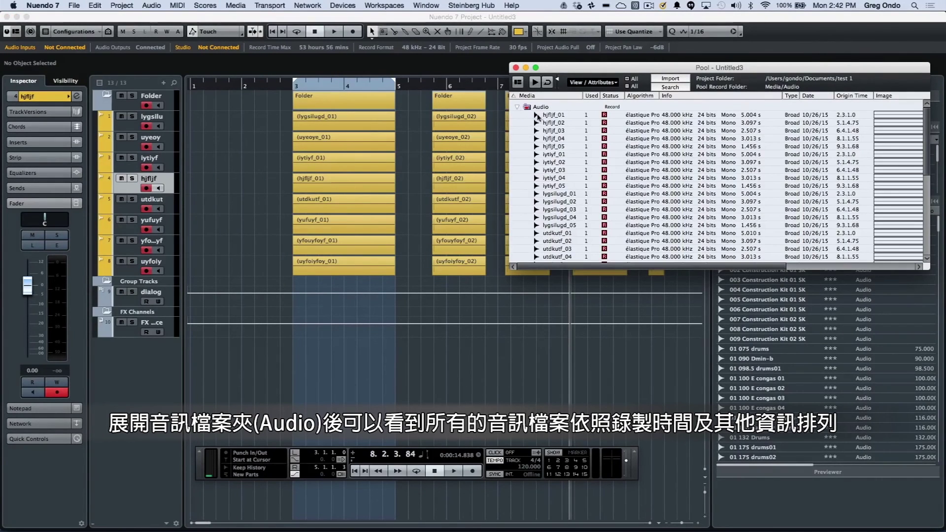
{"action": "scroll", "coordinate": [567, 197], "scroll_direction": "down", "scroll_amount": 3}
{"action": "scroll", "coordinate": [557, 183], "scroll_direction": "up", "scroll_amount": 3}
Move the hjfljf_02 event earlier to about 5.2.2.5, and send it back to its origin position.
{"action": "left_click", "coordinate": [450, 185]}
{"action": "left_click_drag", "start_coordinate": [450, 185], "coordinate": [429, 186]}
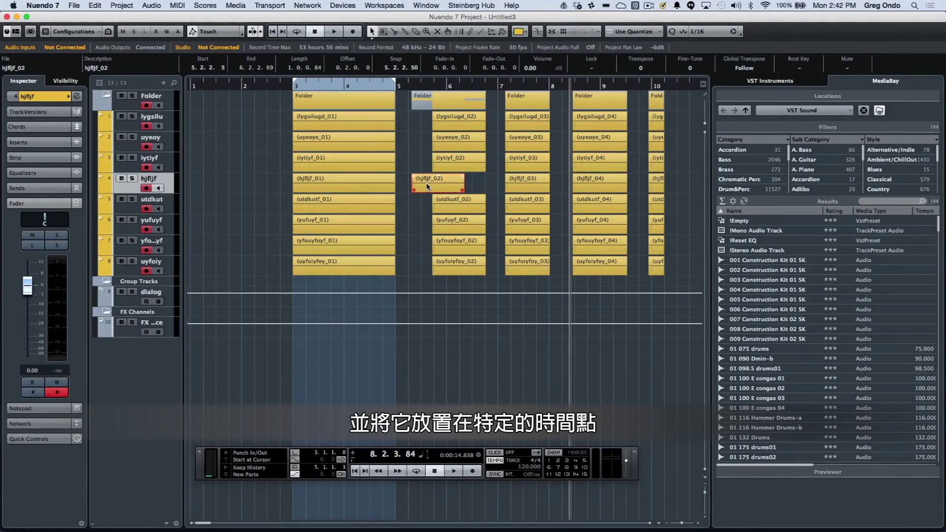
{"action": "right_click", "coordinate": [440, 181]}
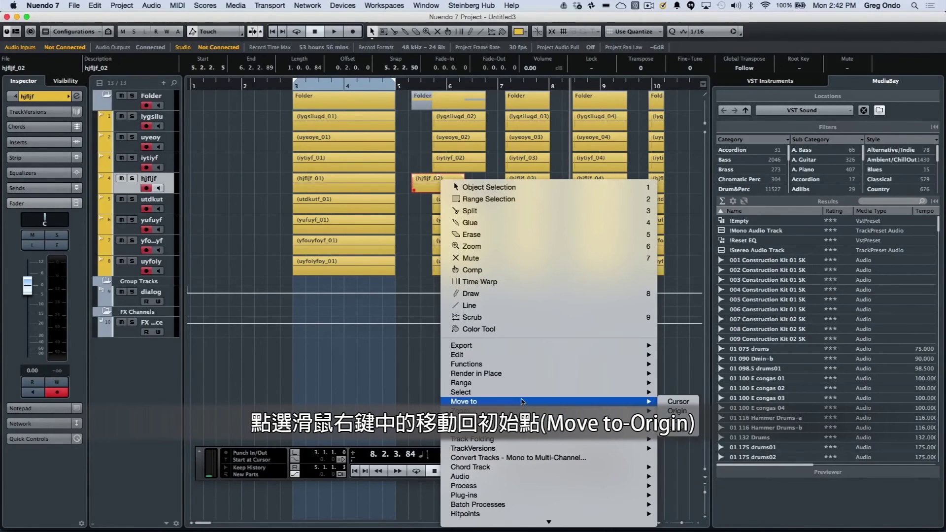
{"action": "mouse_move", "coordinate": [653, 402]}
{"action": "left_click", "coordinate": [671, 411]}
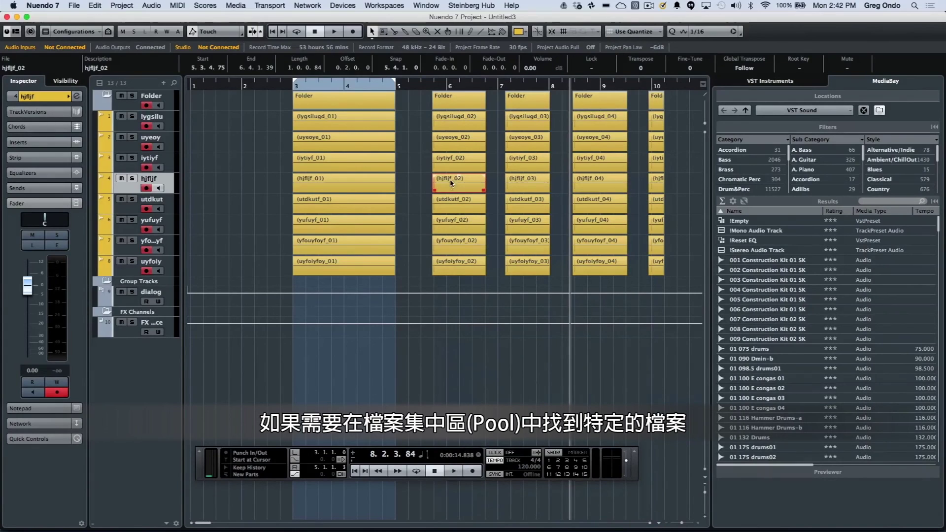
Find the yufuyf_03 event's clip in the Pool and place a copy on the yufuyf track at about 1.1.3.21.
{"action": "left_click", "coordinate": [525, 220]}
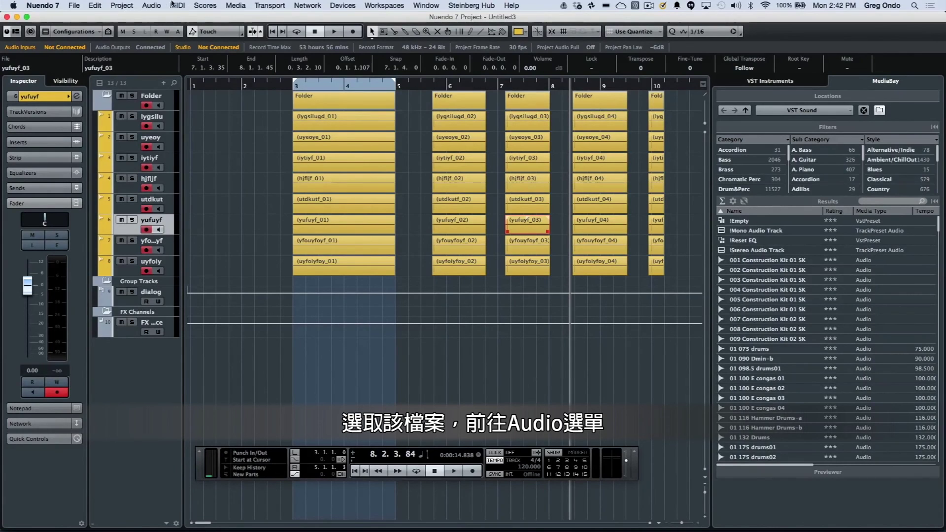
{"action": "left_click", "coordinate": [151, 5]}
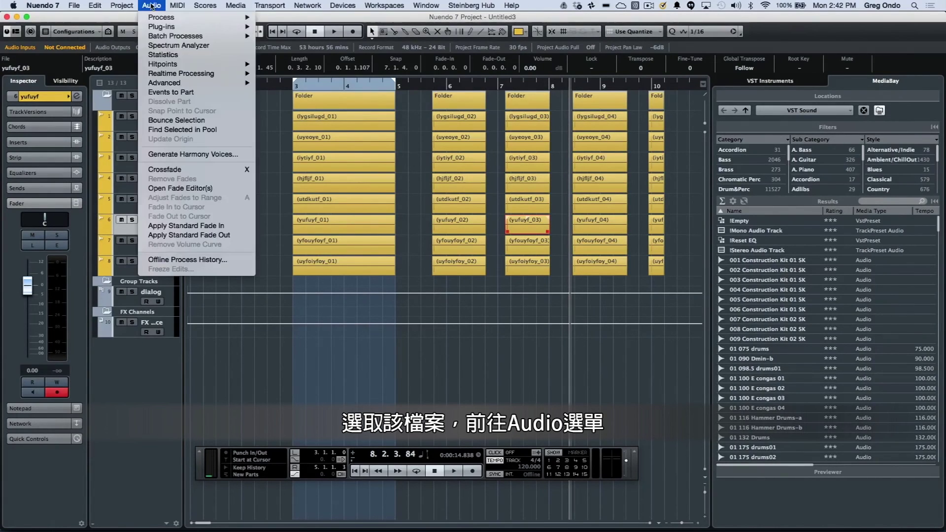
{"action": "left_click", "coordinate": [192, 130]}
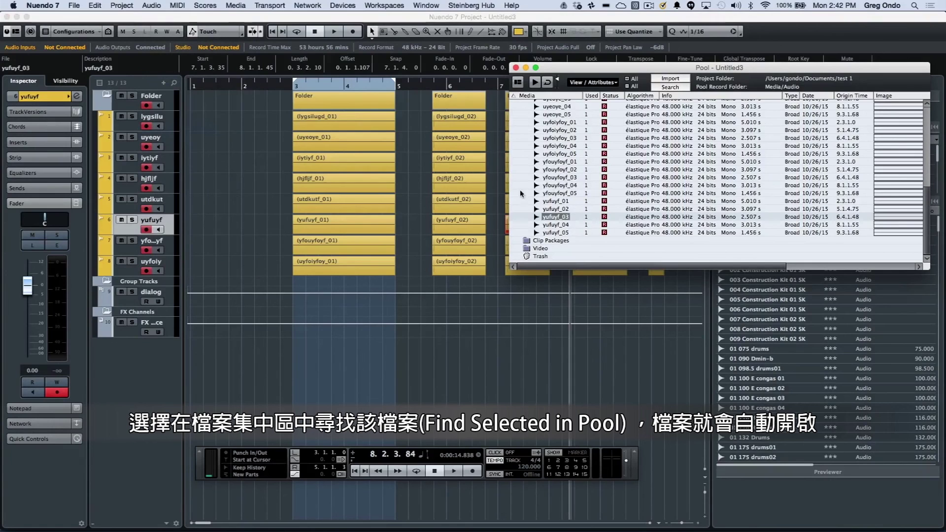
{"action": "left_click_drag", "start_coordinate": [567, 222], "coordinate": [218, 217]}
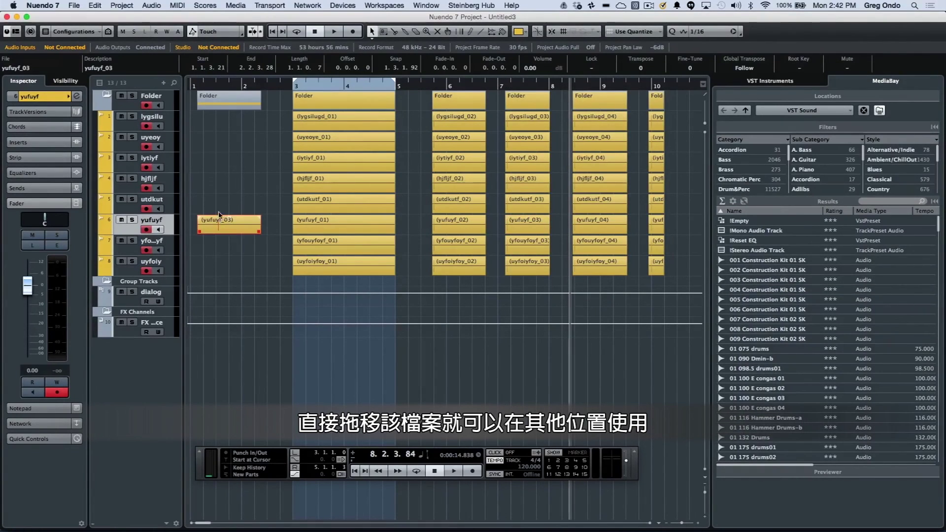